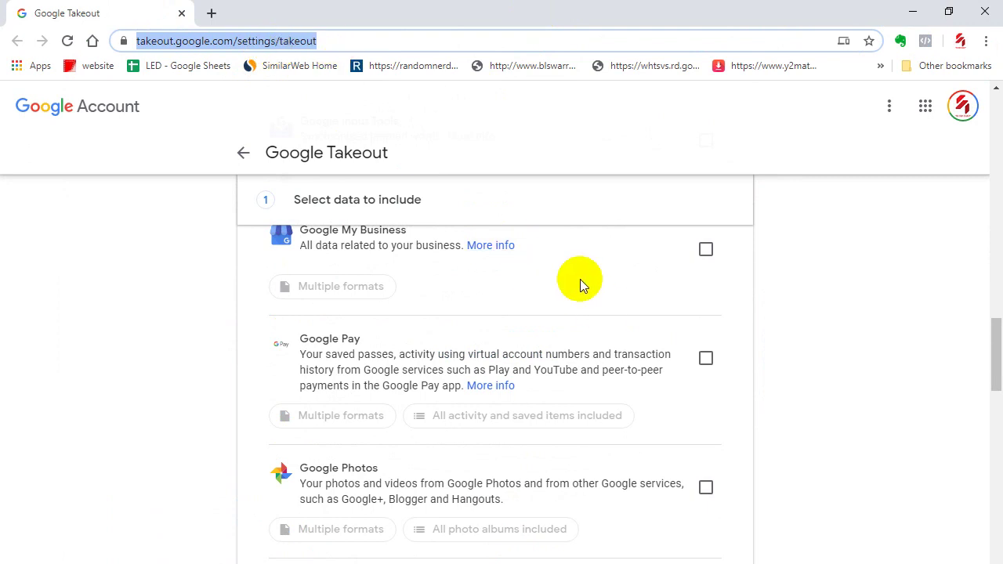
Look through the available products and select all of them for the new export.
scroll(552, 402, "down", 8)
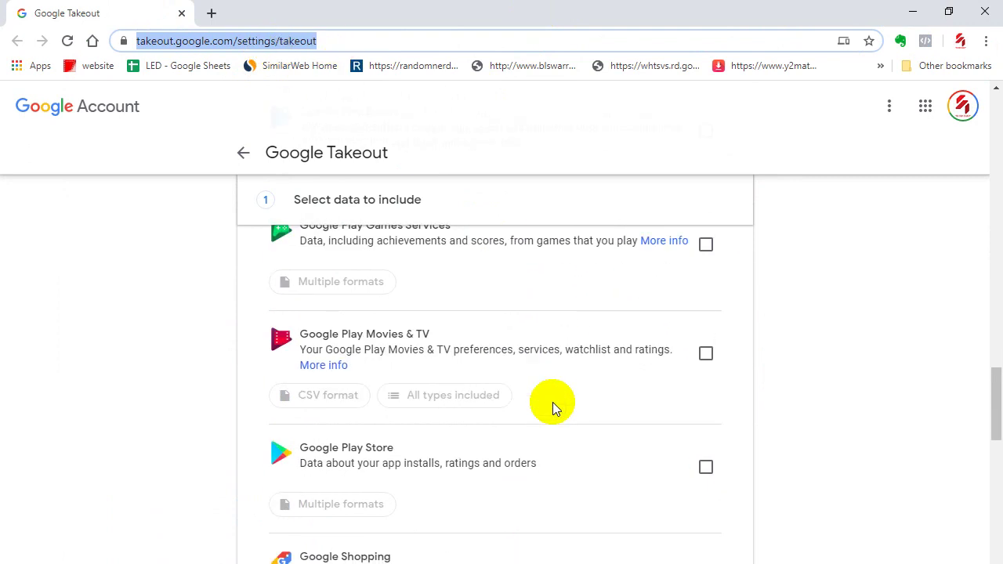
scroll(552, 402, "down", 2)
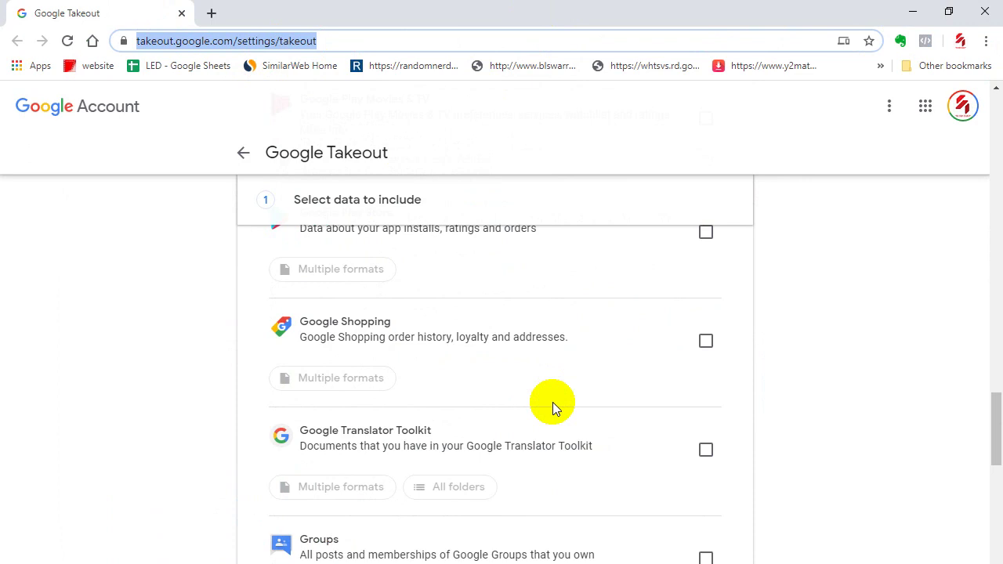
scroll(552, 402, "down", 5)
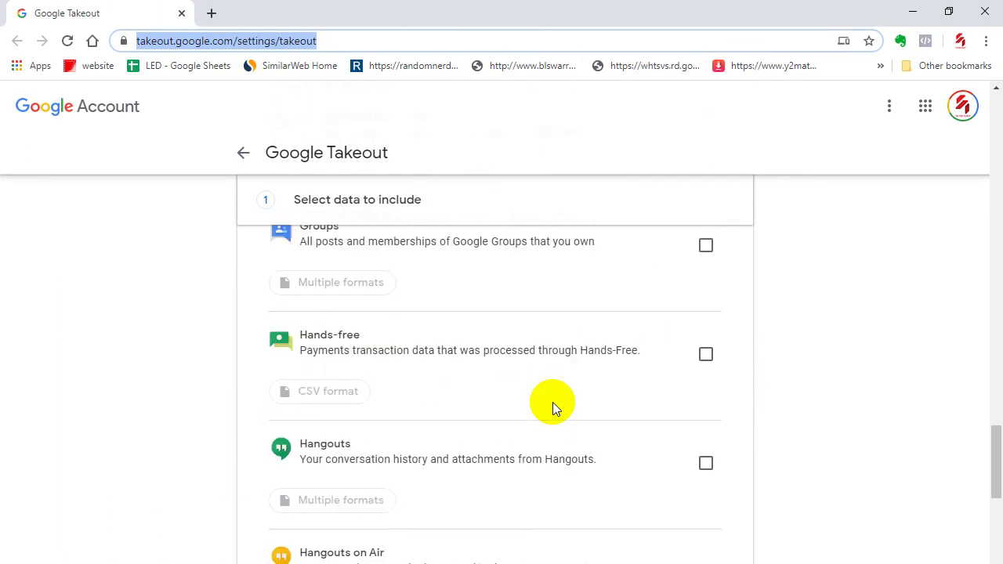
scroll(553, 402, "up", 15)
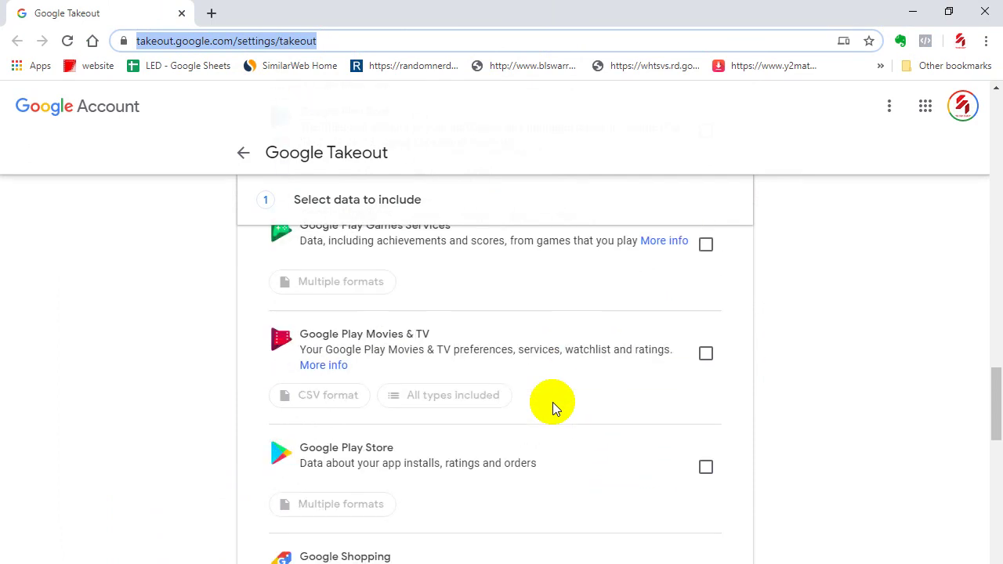
scroll(553, 402, "up", 13)
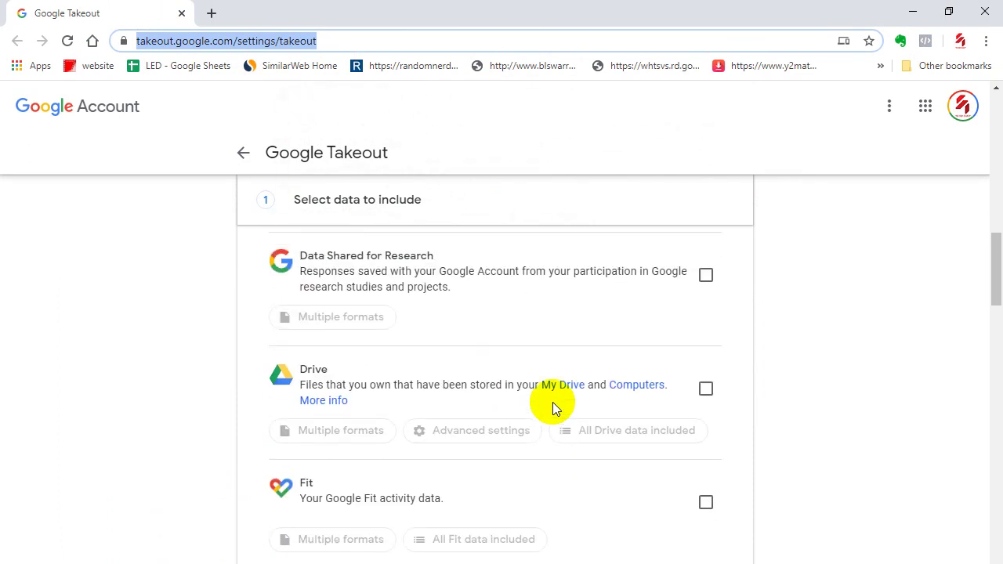
scroll(564, 391, "up", 8)
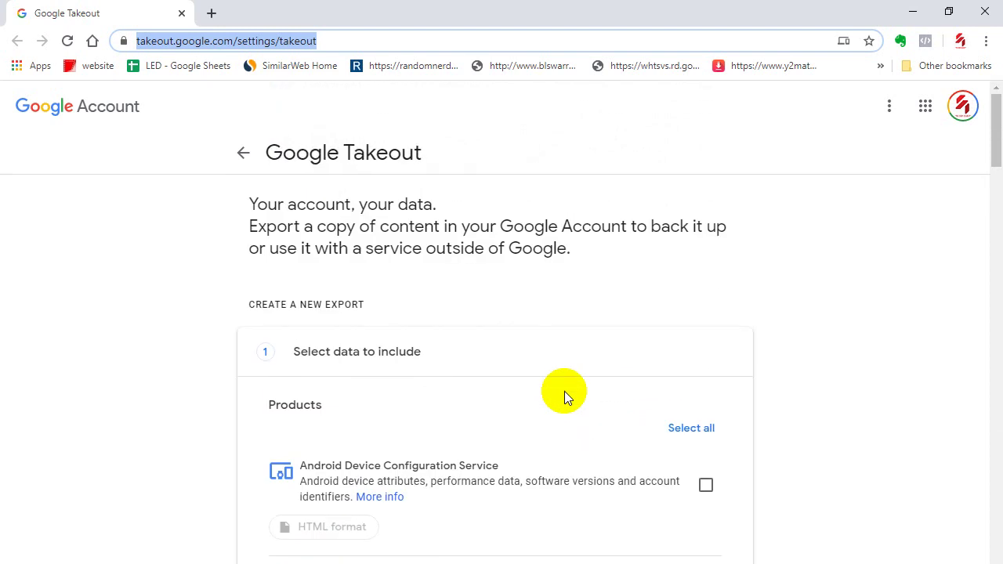
left_click(684, 437)
Examine the selected products, from Android Device Configuration Service to Google Play Games Services, and the data and formats each one includes.
scroll(721, 426, "down", 4)
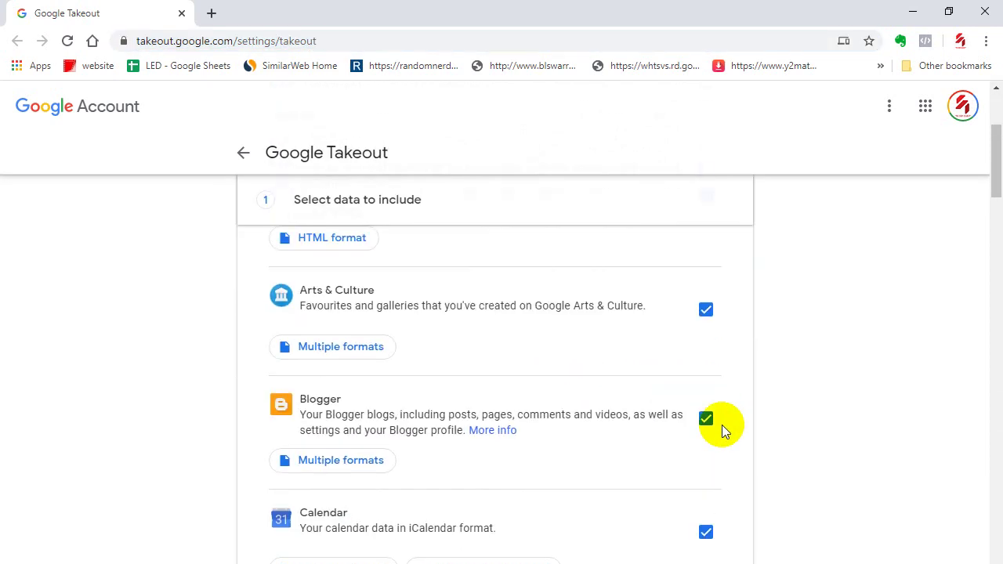
scroll(721, 425, "up", 3)
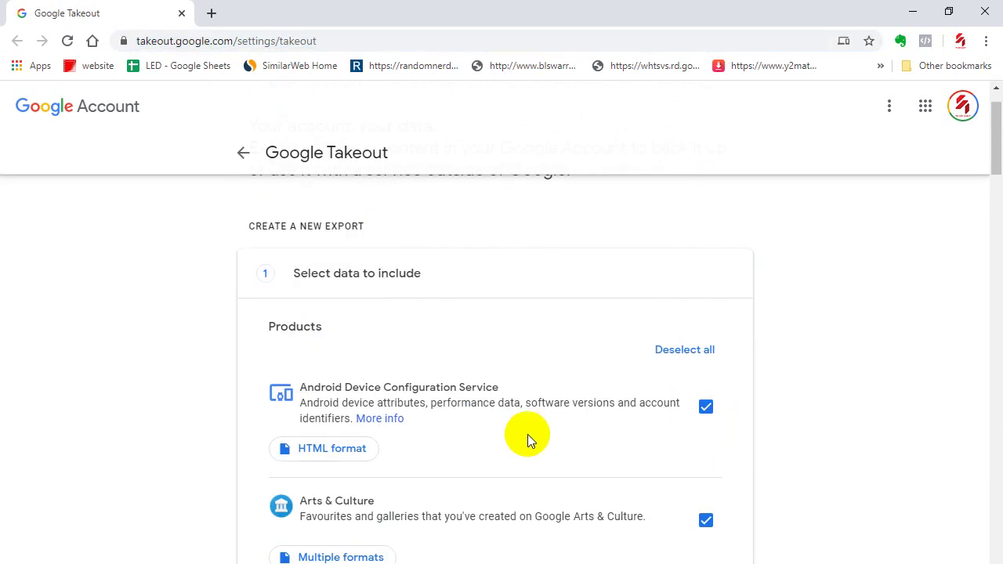
scroll(392, 456, "down", 2)
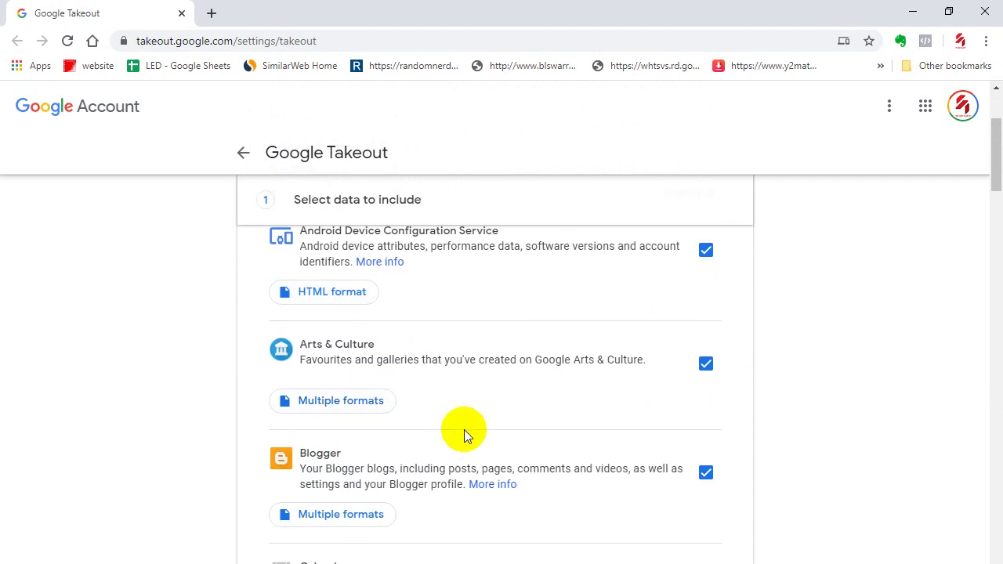
scroll(447, 477, "down", 2)
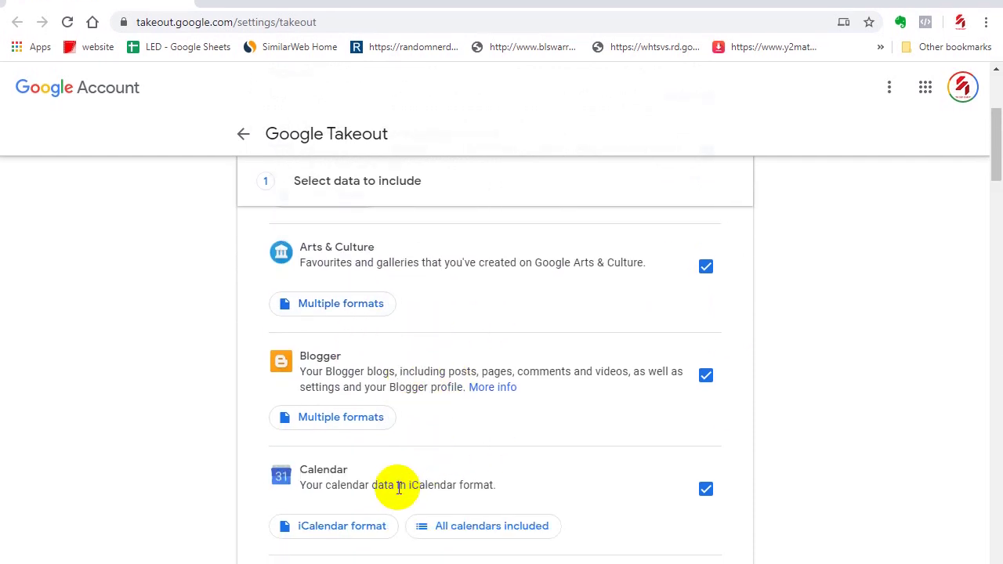
scroll(398, 487, "down", 3)
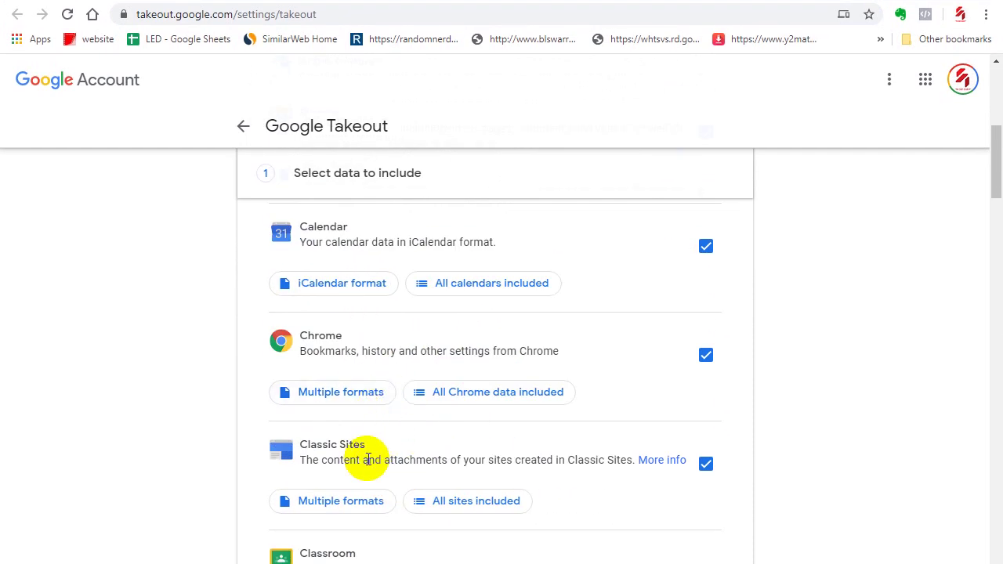
scroll(368, 460, "down", 2)
scroll(460, 455, "down", 3)
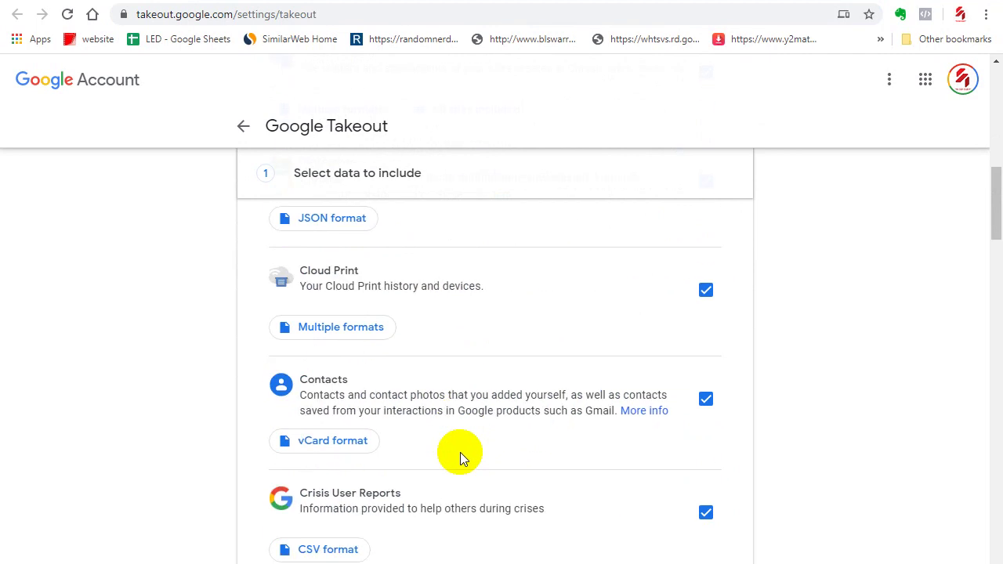
scroll(441, 450, "down", 3)
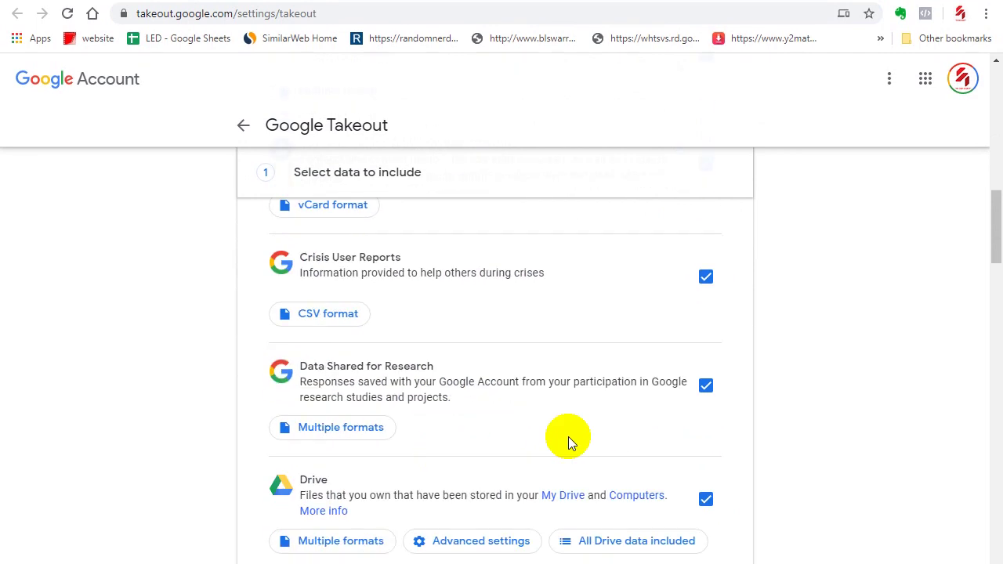
scroll(568, 436, "down", 3)
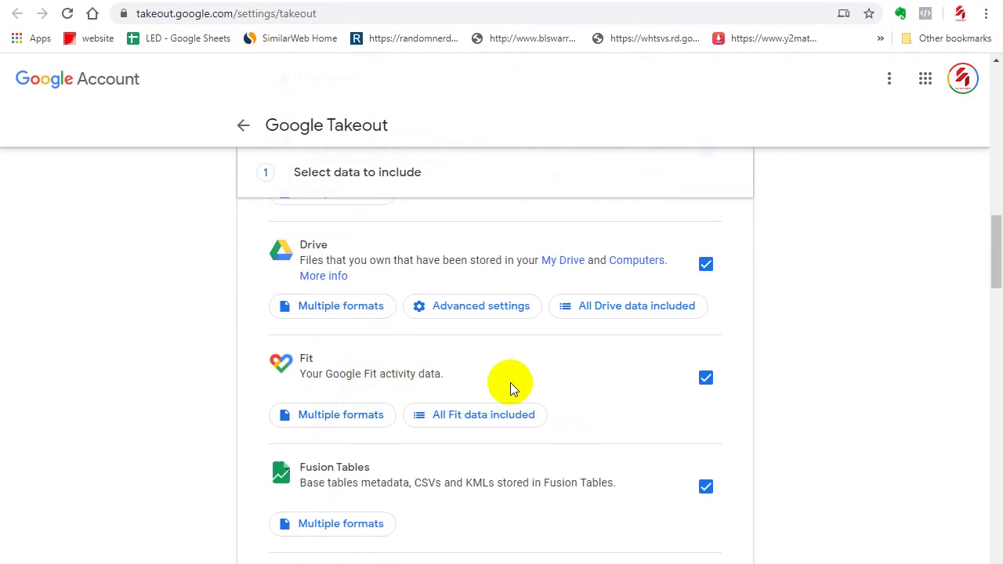
scroll(614, 445, "down", 1)
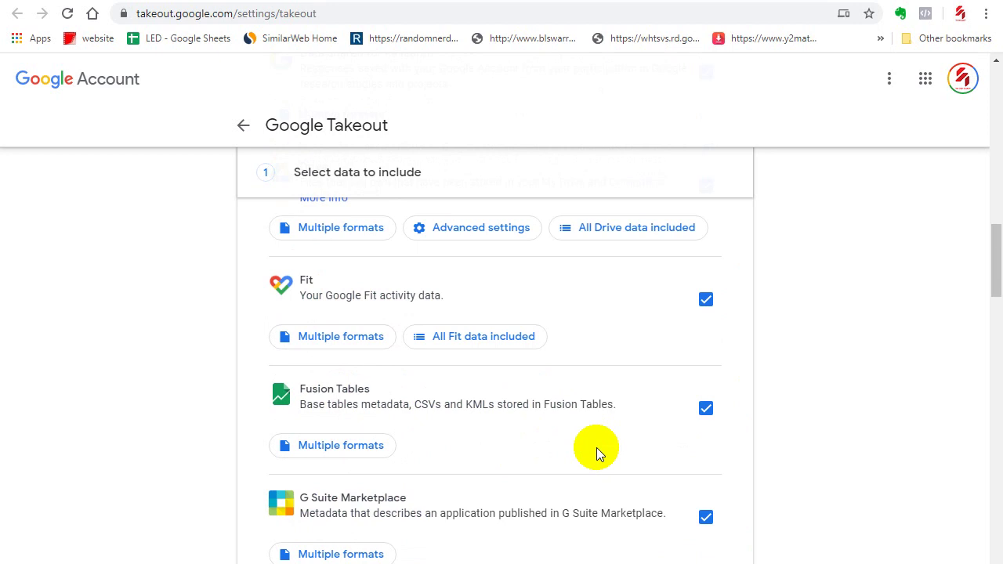
scroll(596, 448, "down", 5)
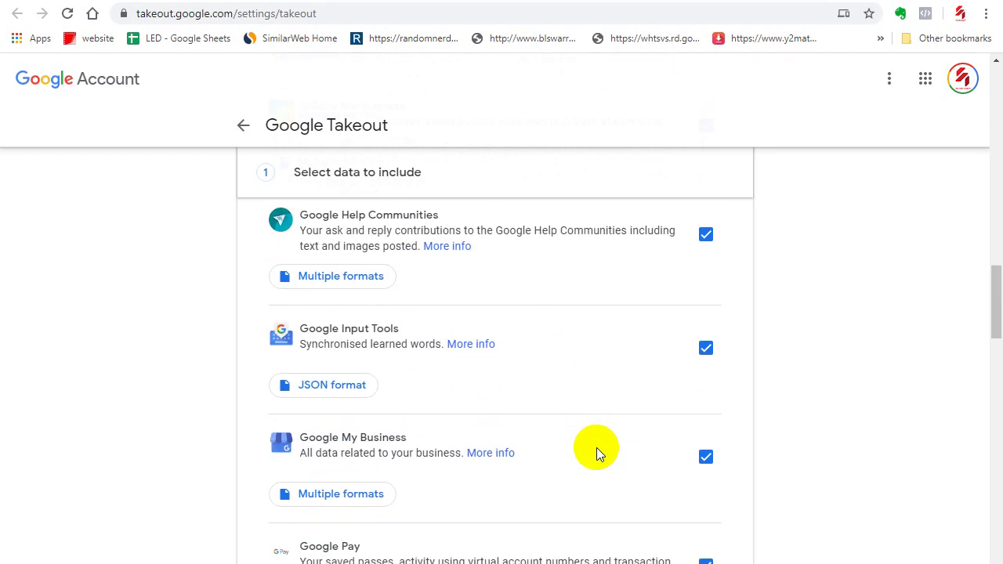
scroll(597, 448, "down", 5)
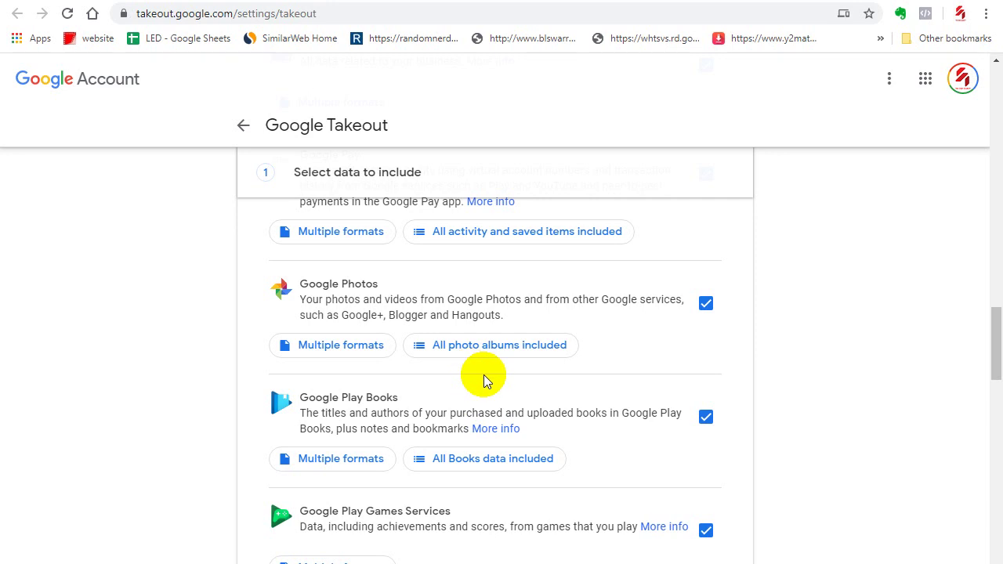
scroll(483, 374, "up", 1)
scroll(548, 392, "up", 4)
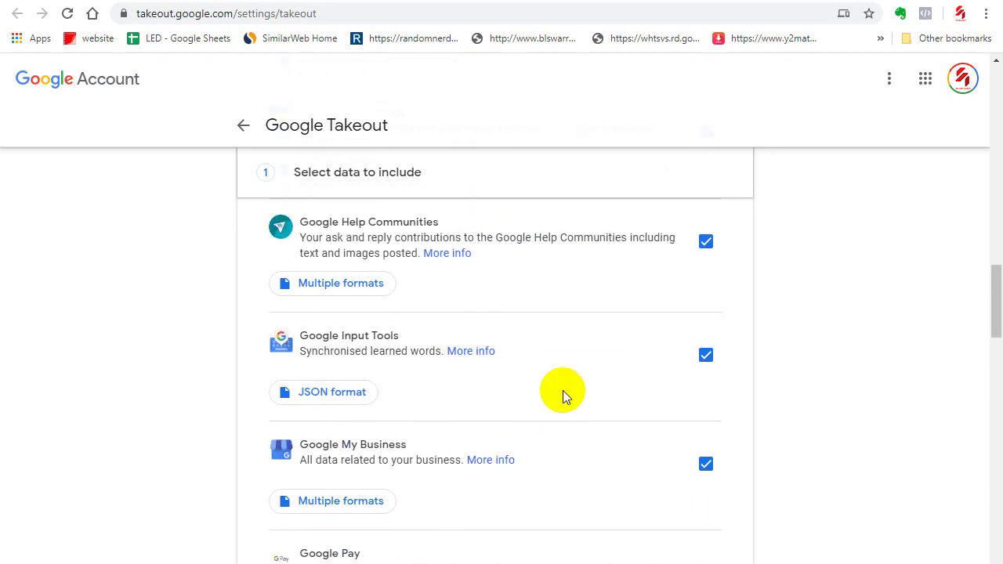
scroll(562, 390, "up", 15)
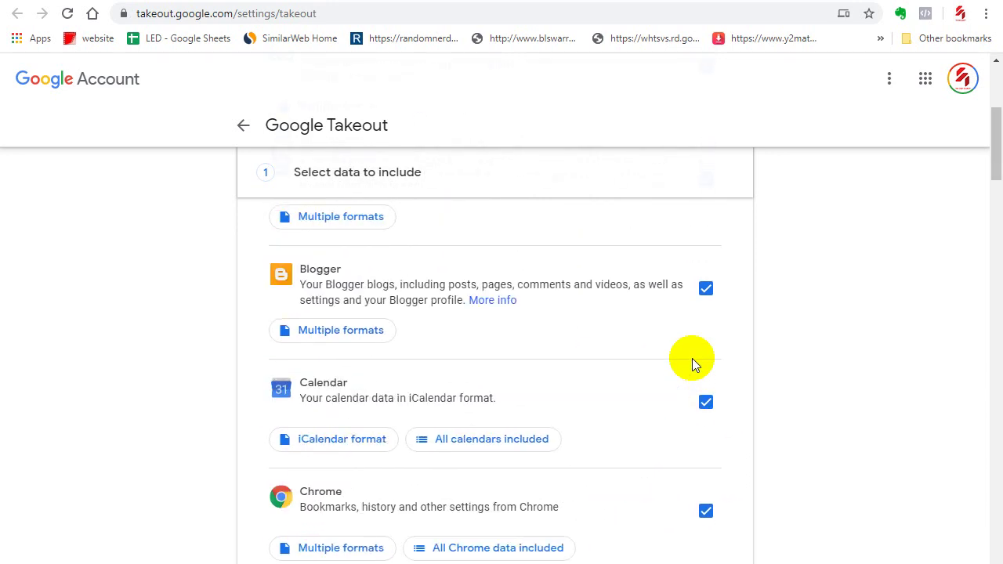
scroll(693, 362, "up", 5)
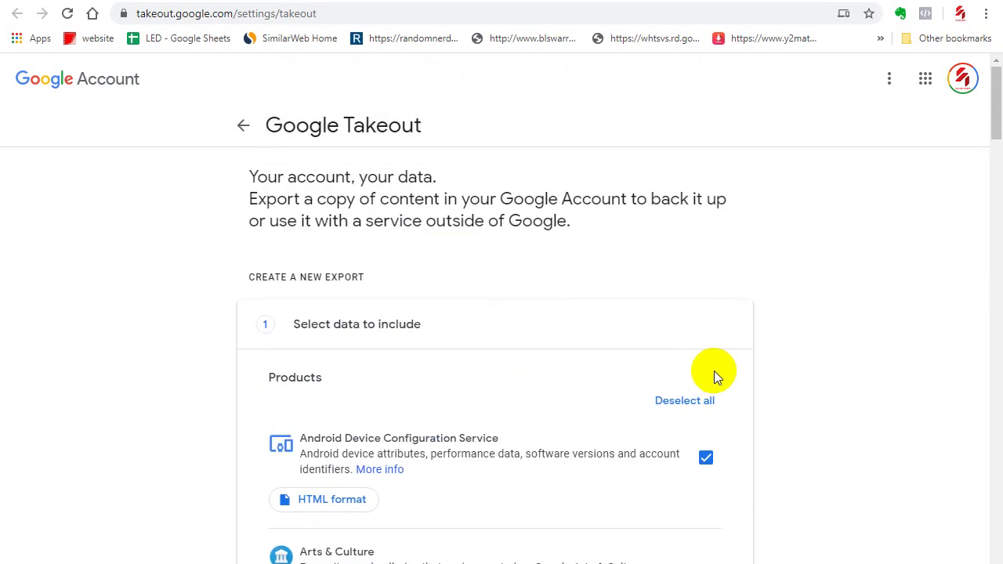
Deselect all products, include only Google Photos, and continue to the file type, frequency and destination settings.
left_click(693, 407)
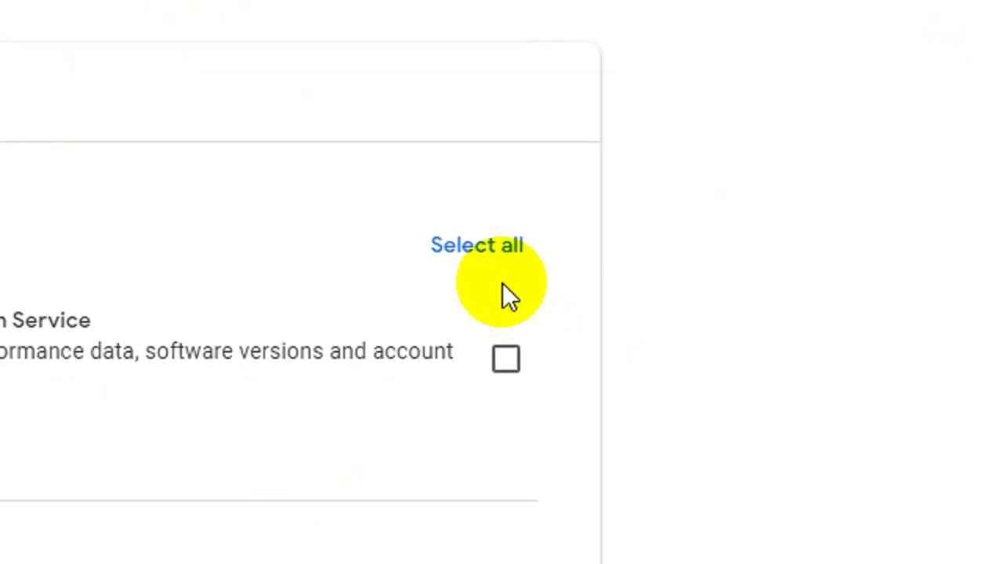
scroll(502, 228, "down", 2)
scroll(501, 235, "up", 2)
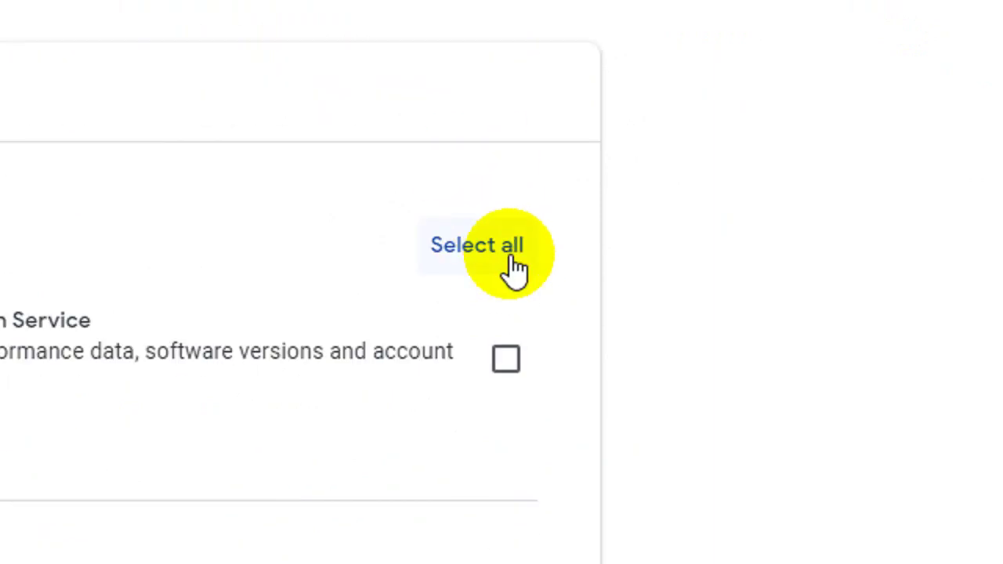
scroll(516, 267, "down", 15)
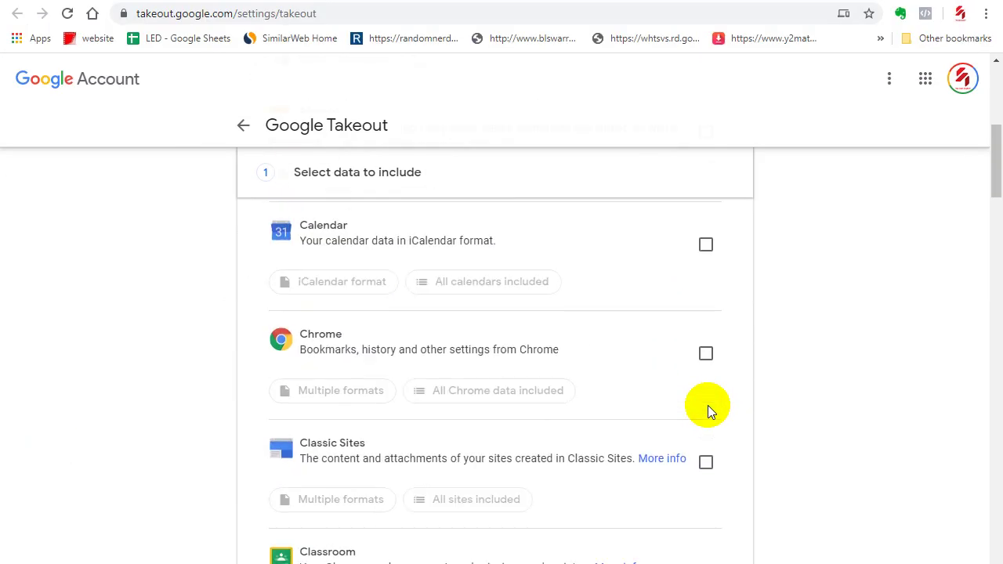
scroll(708, 405, "down", 13)
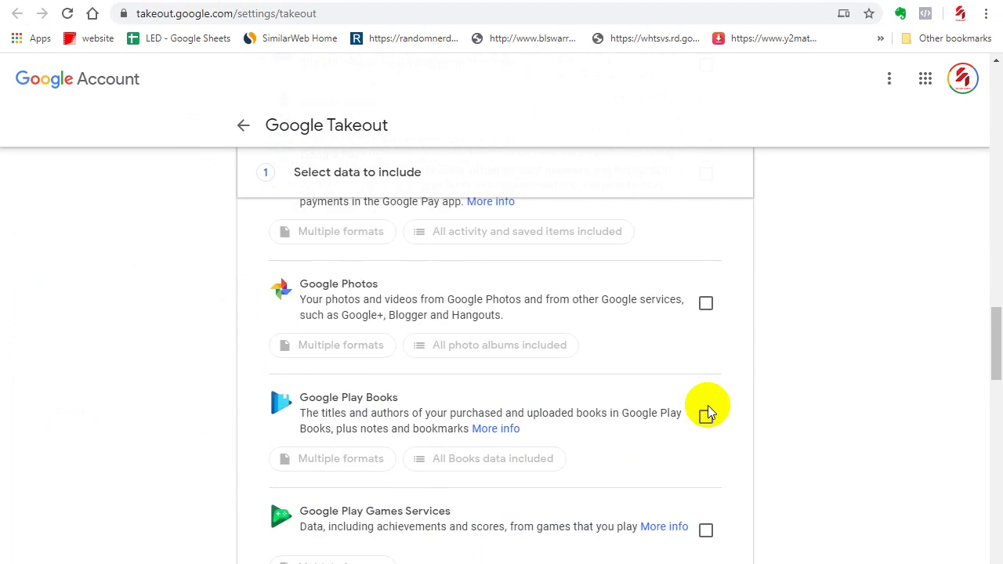
left_click(707, 311)
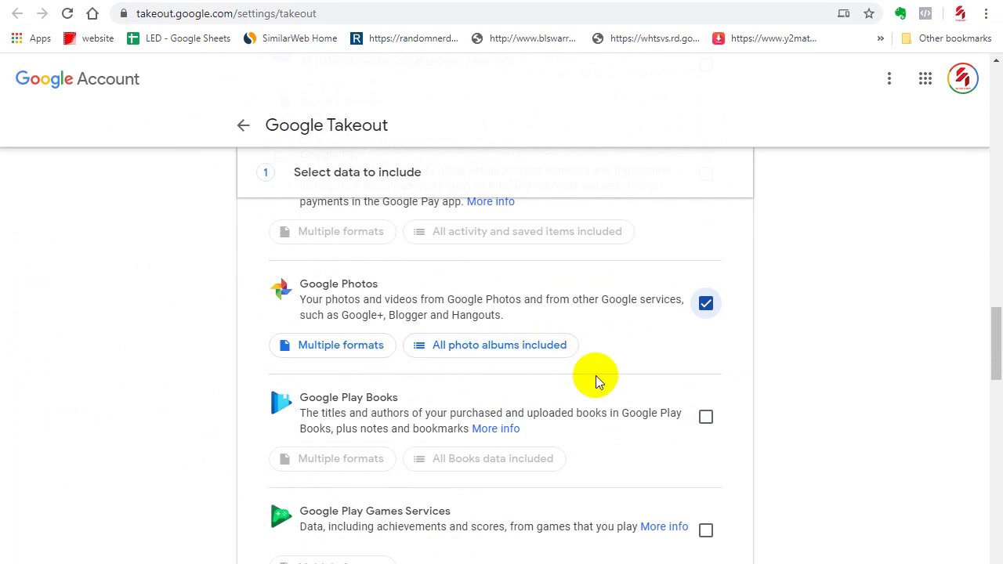
left_click_drag(993, 342, 985, 489)
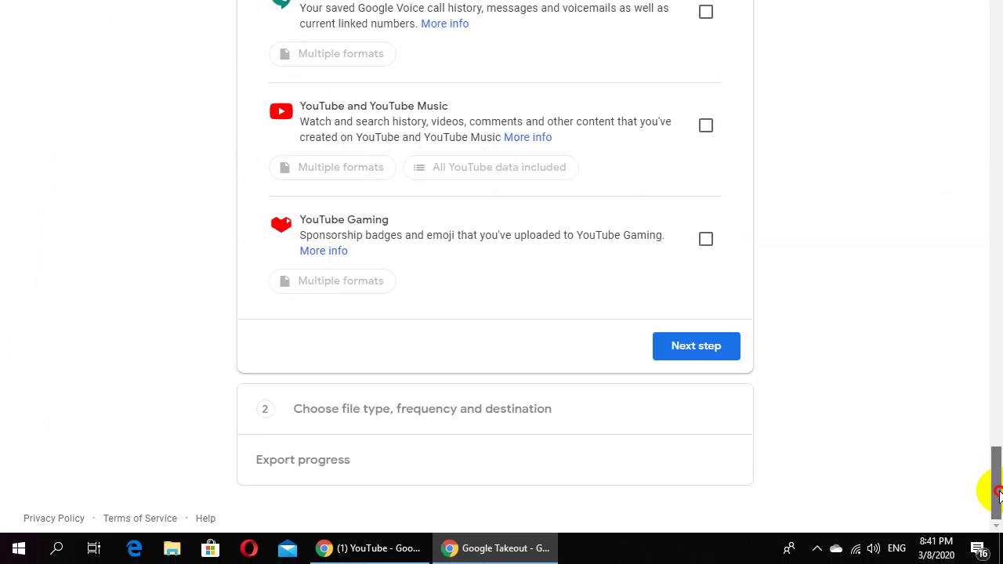
left_click(724, 348)
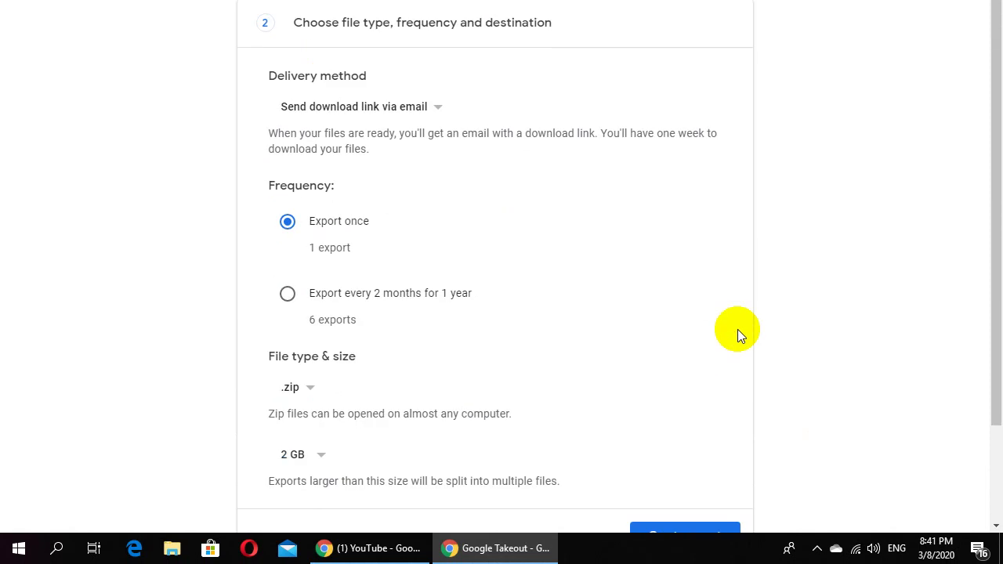
Review the delivery and file options, set the frequency to Export once, and create the Google Photos export.
scroll(691, 316, "down", 2)
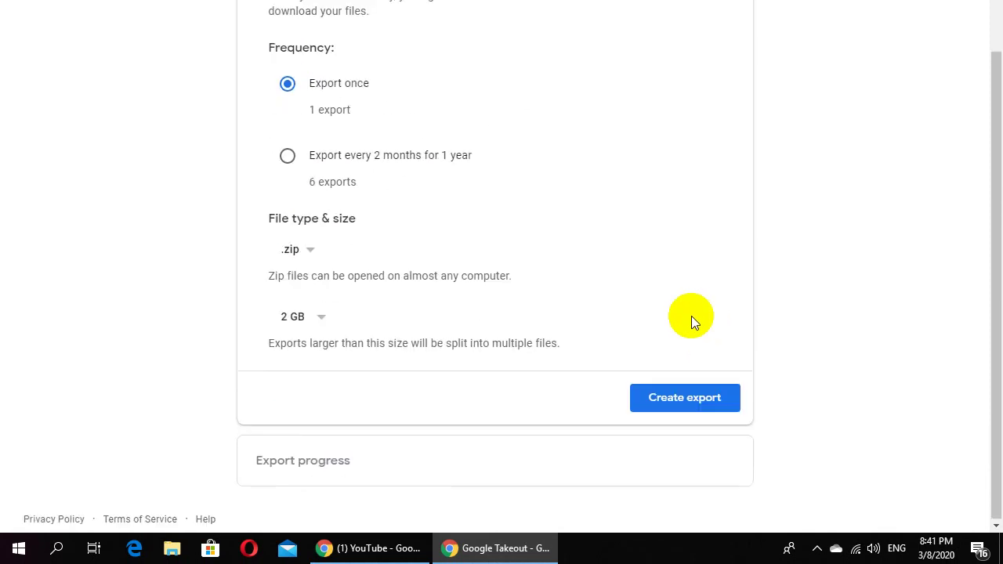
scroll(691, 315, "up", 1)
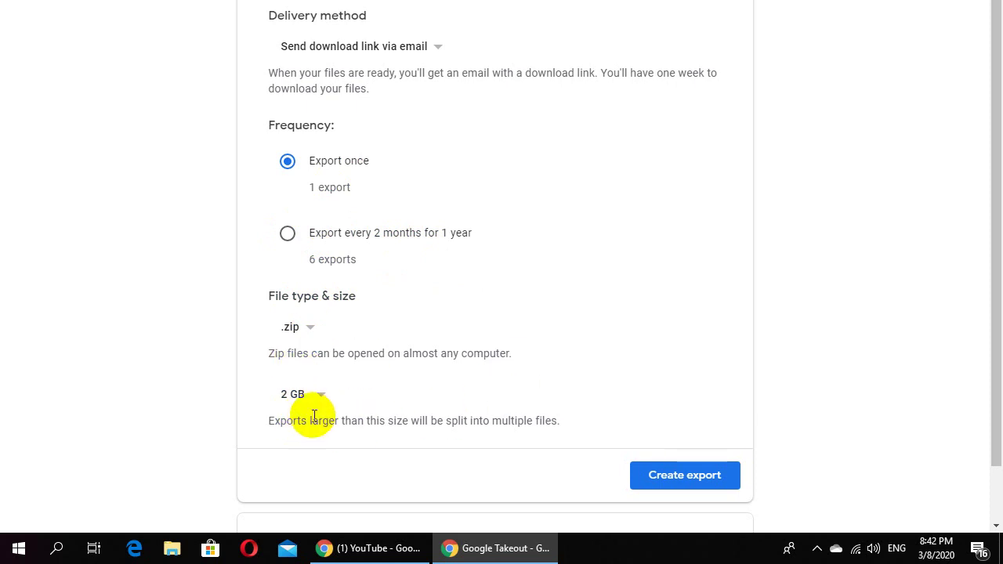
scroll(313, 416, "down", 1)
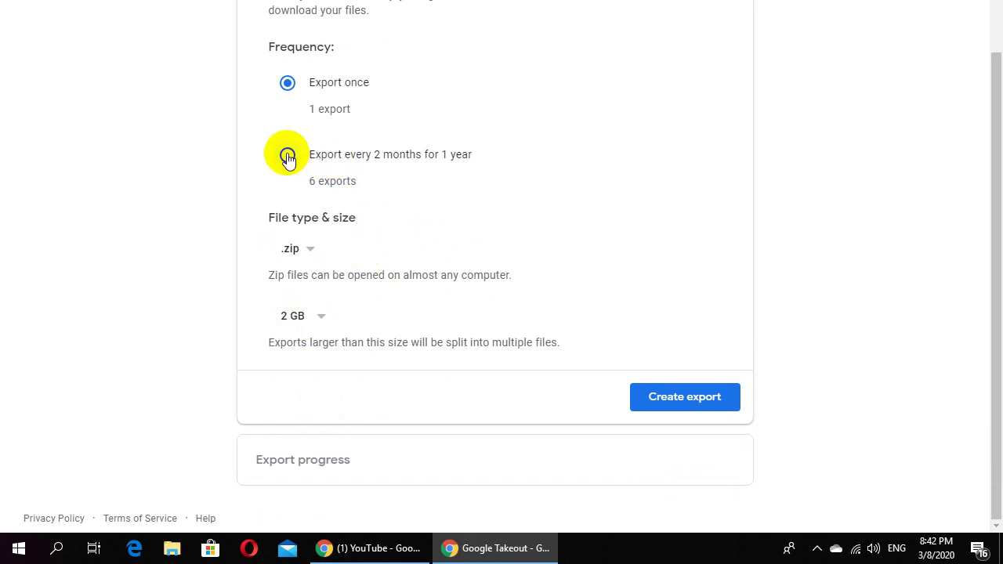
scroll(510, 213, "up", 1)
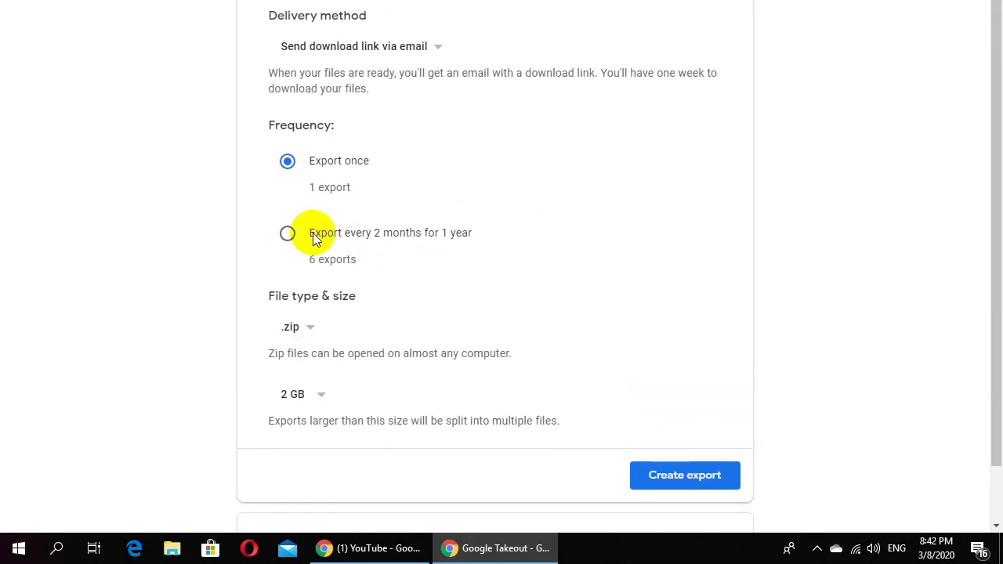
left_click(287, 233)
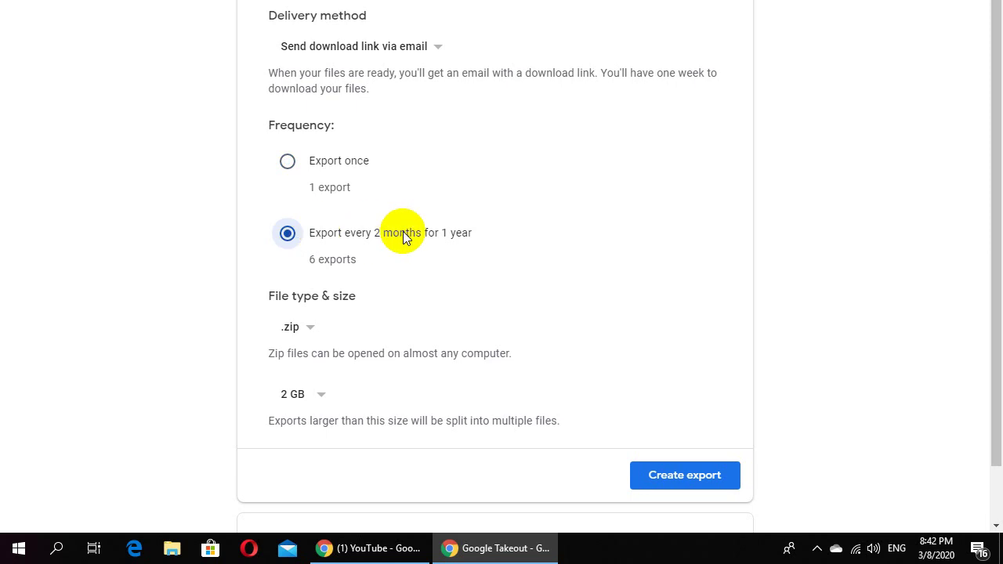
left_click(287, 162)
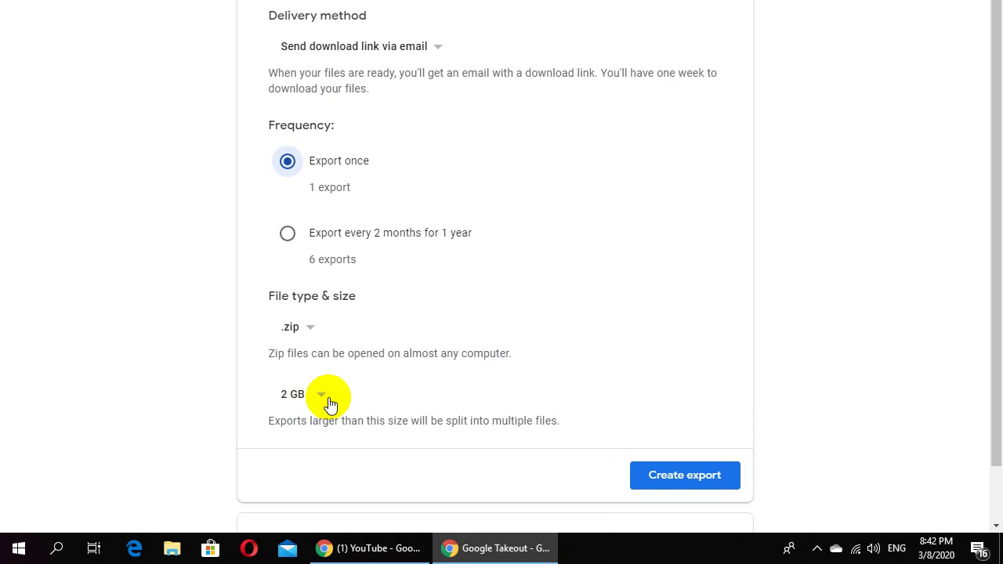
left_click(679, 471)
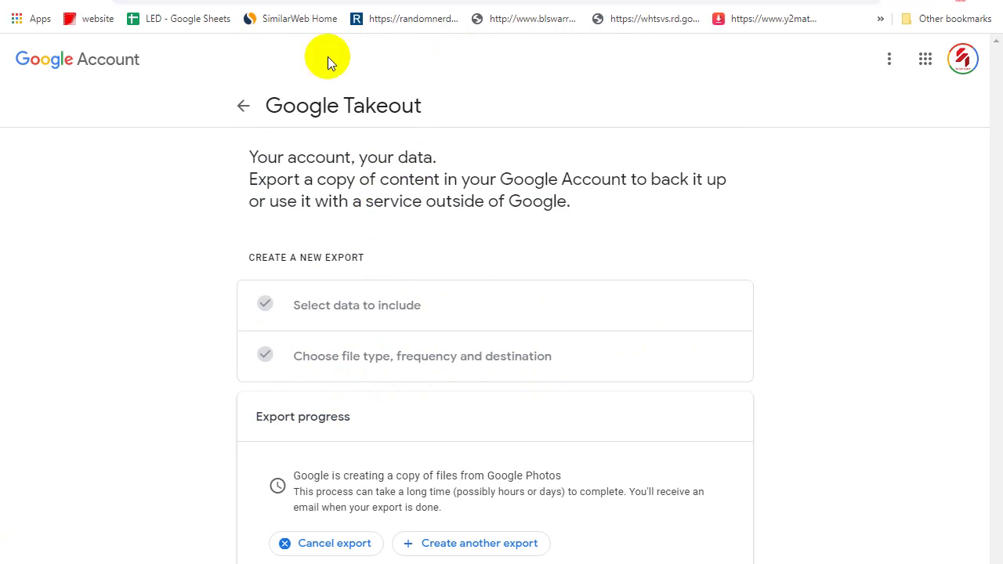
Open Gmail from the Google homepage in a new tab and open the "Archive of Google data requested" email.
left_click(212, 13)
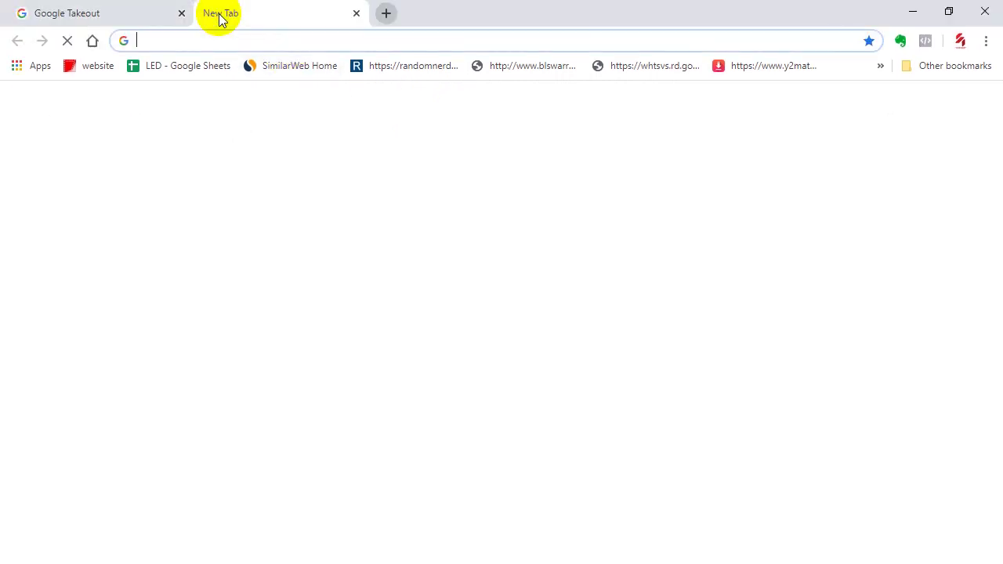
left_click(99, 68)
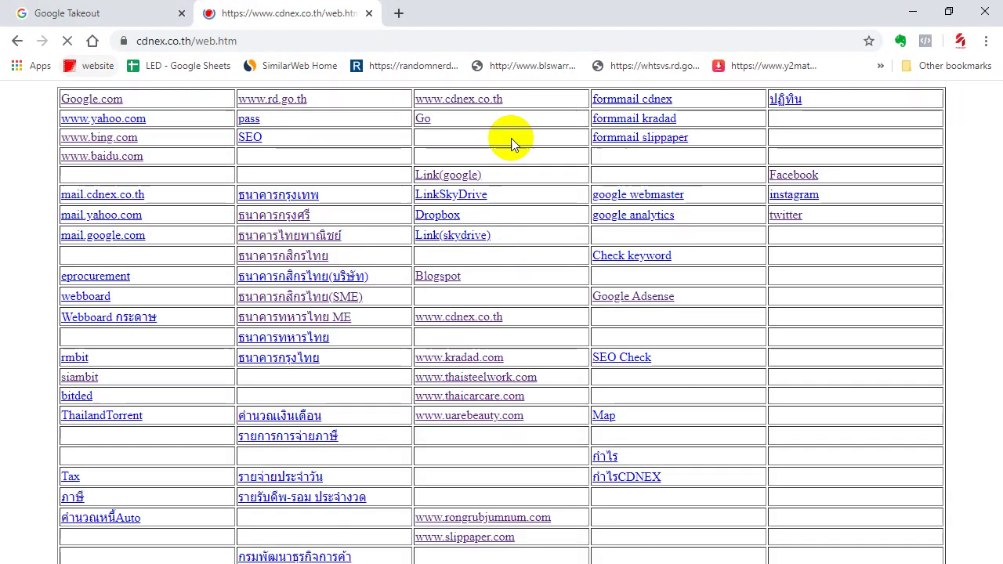
left_click(100, 99)
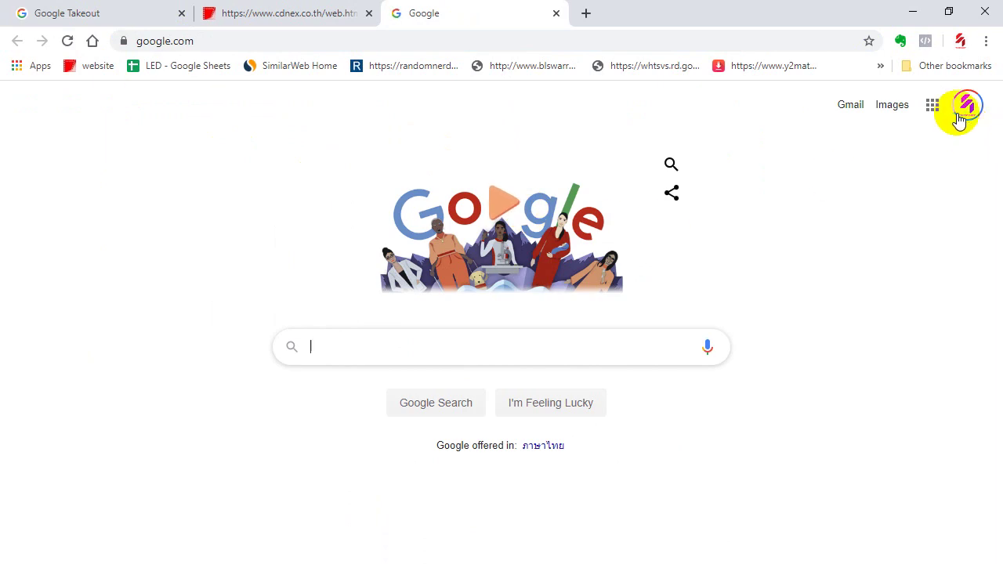
left_click(855, 107)
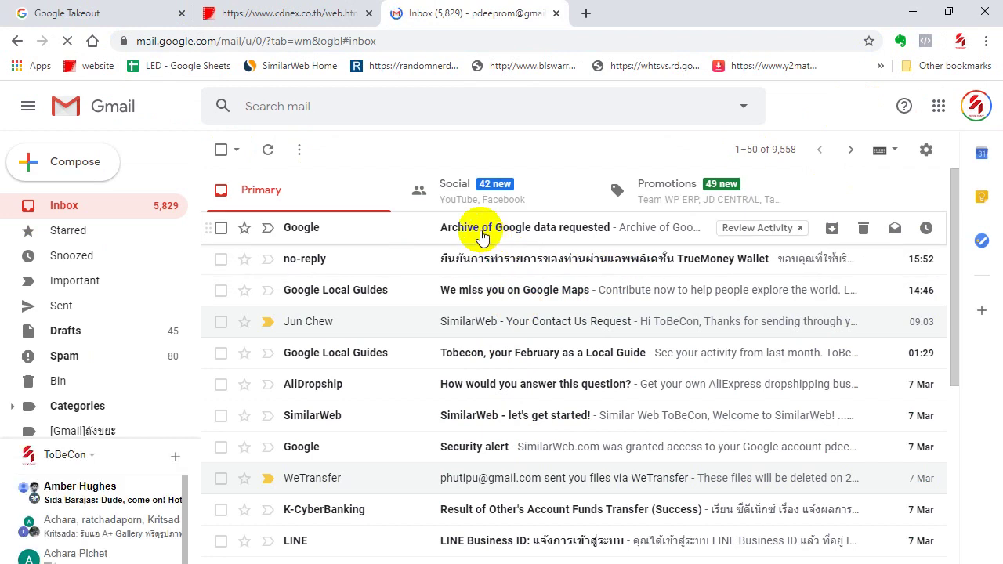
left_click(540, 235)
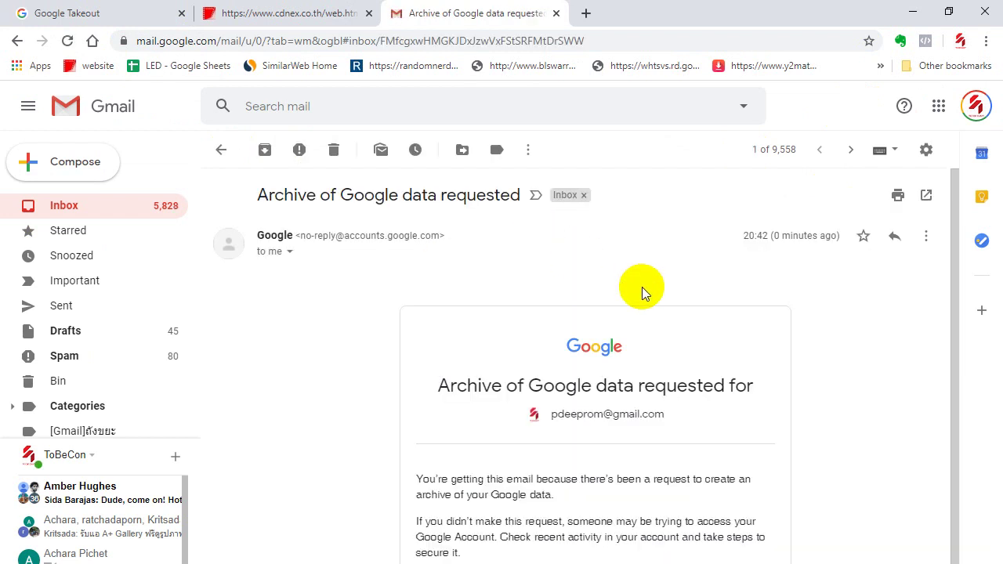
Check the activity linked in the archive request email and confirm that the request was your own.
scroll(642, 290, "down", 2)
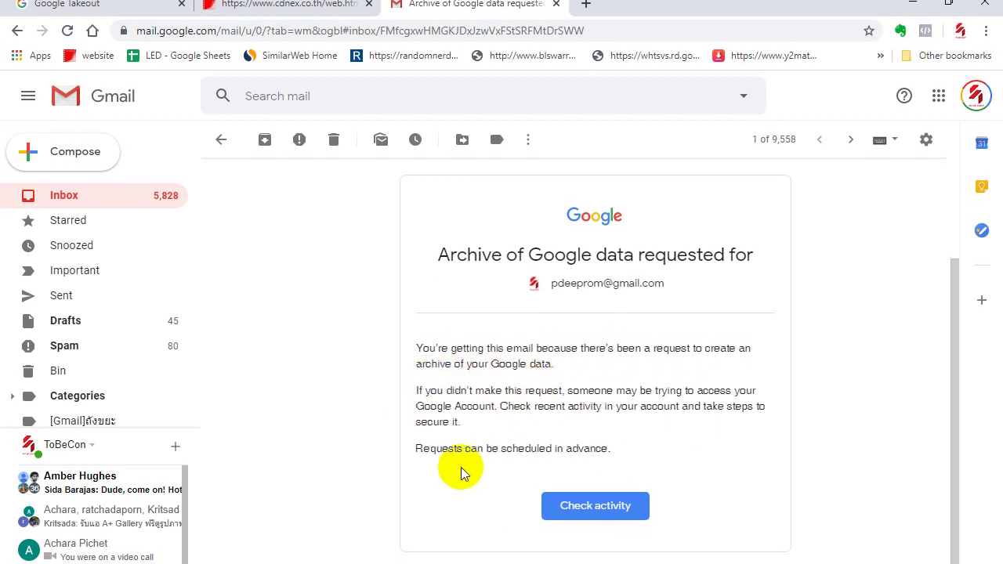
left_click(592, 444)
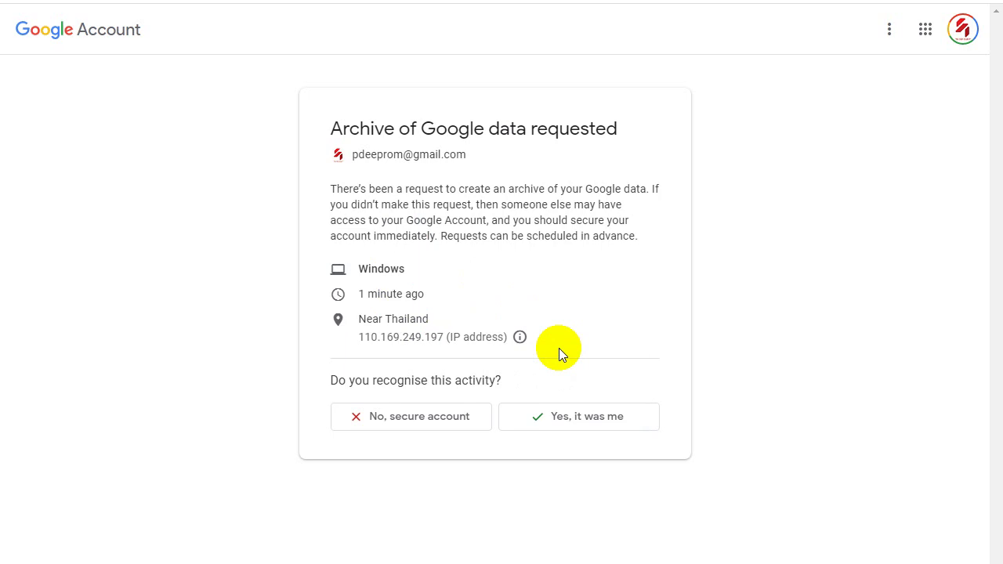
left_click(582, 423)
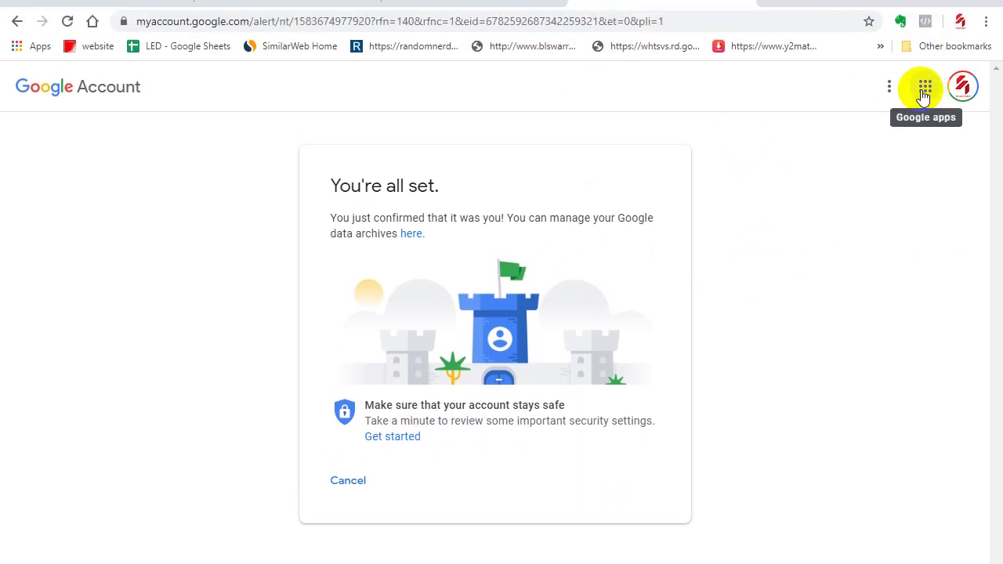
Reopen Gmail from the Google apps and reread the "Archive of Google data requested" email.
left_click(925, 88)
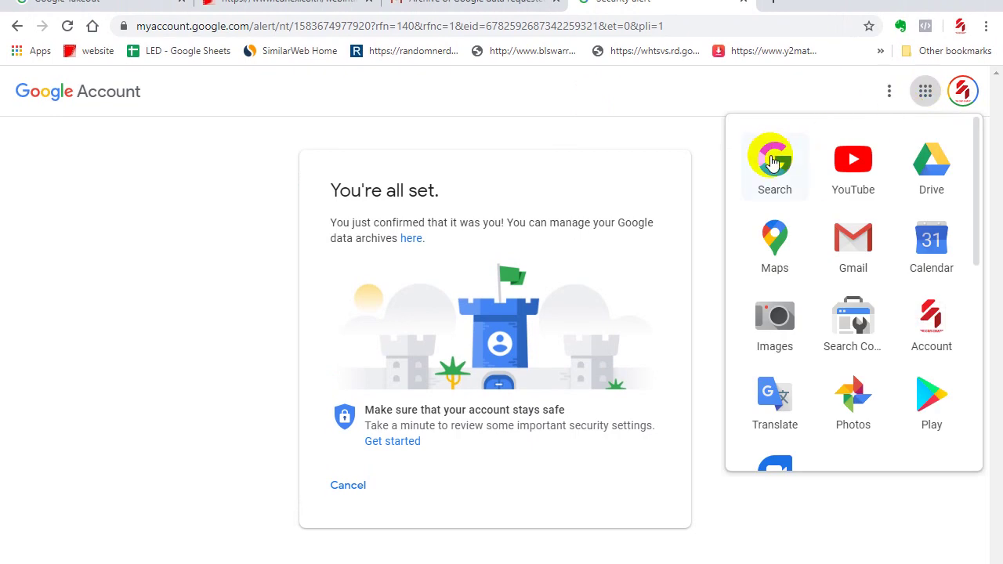
left_click(849, 237)
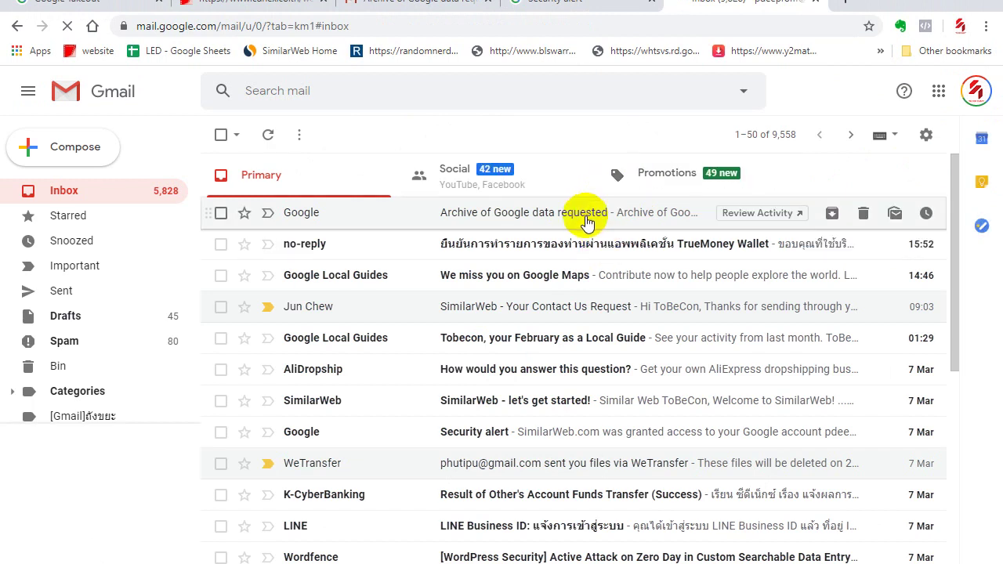
left_click(620, 215)
scroll(711, 285, "down", 2)
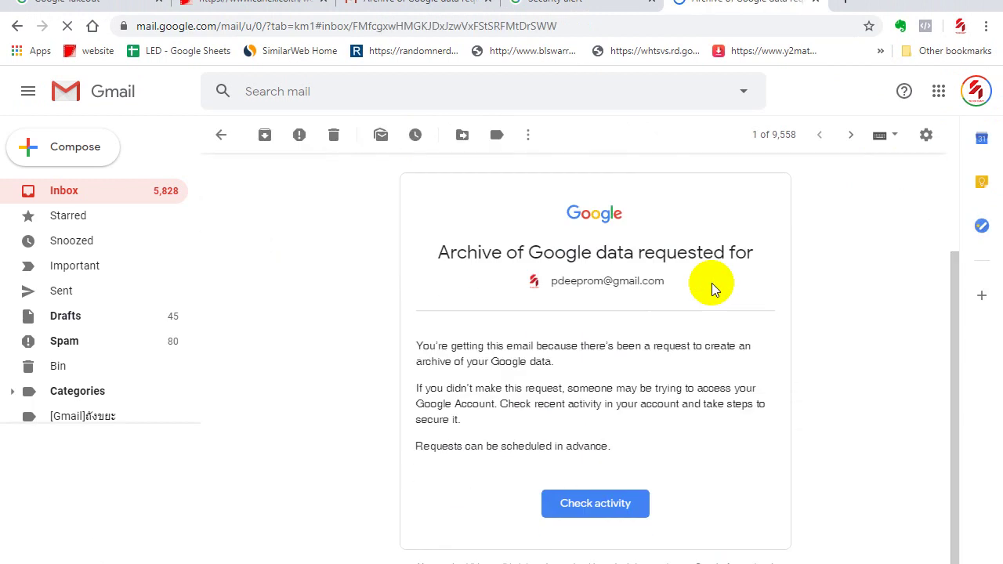
scroll(678, 384, "up", 2)
scroll(678, 384, "down", 5)
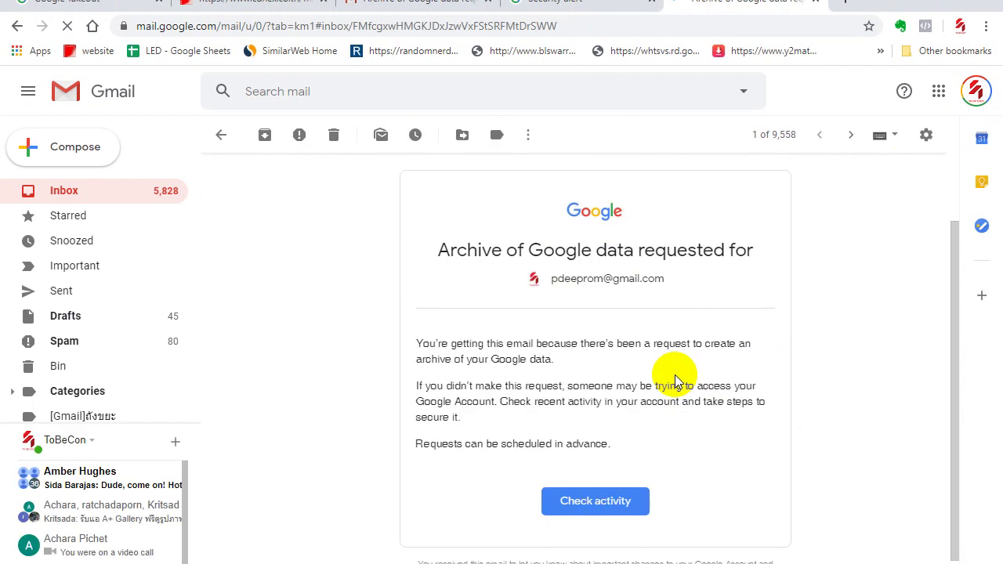
scroll(677, 378, "up", 5)
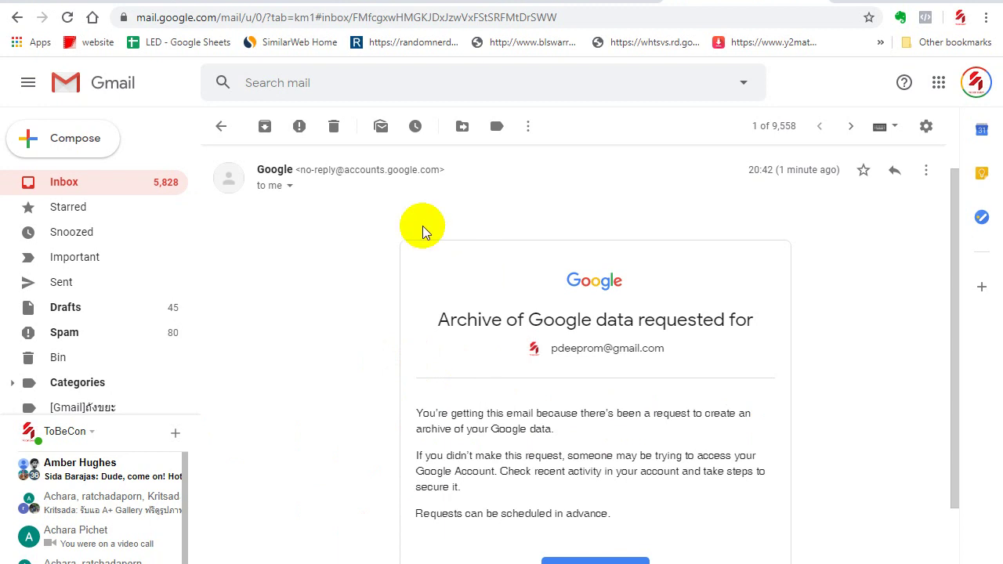
left_click(58, 12)
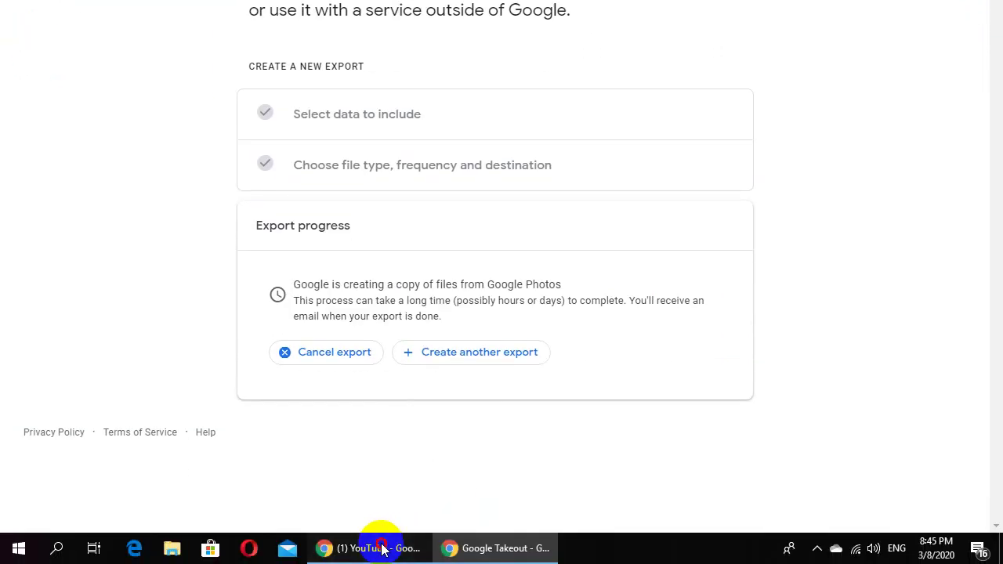
left_click(390, 541)
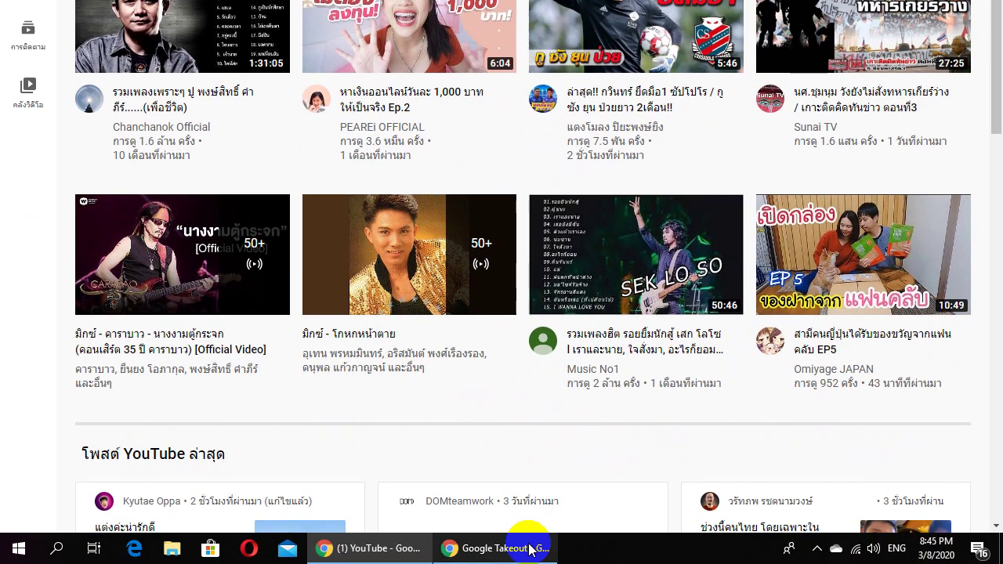
left_click(530, 549)
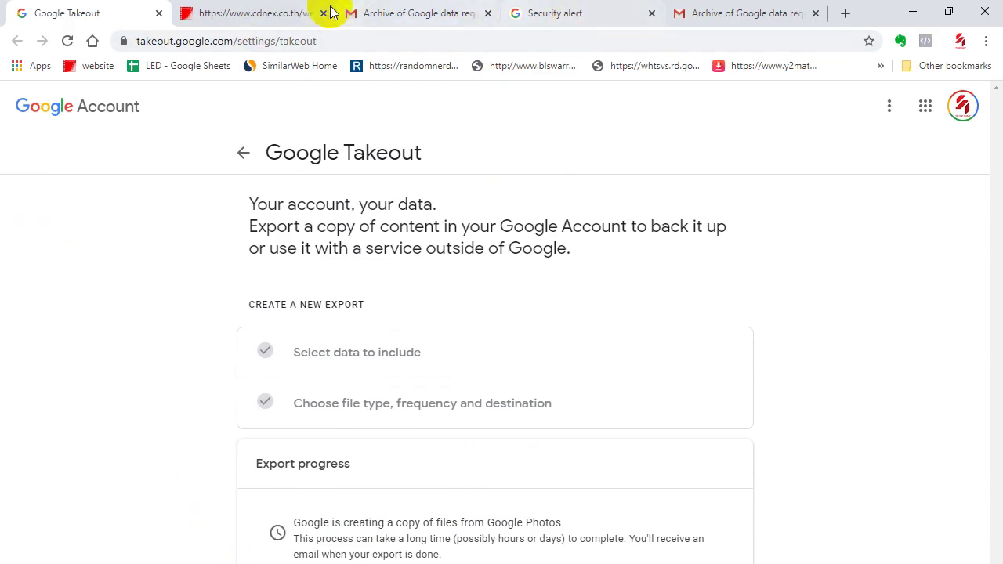
left_click(292, 8)
left_click(439, 13)
left_click(572, 13)
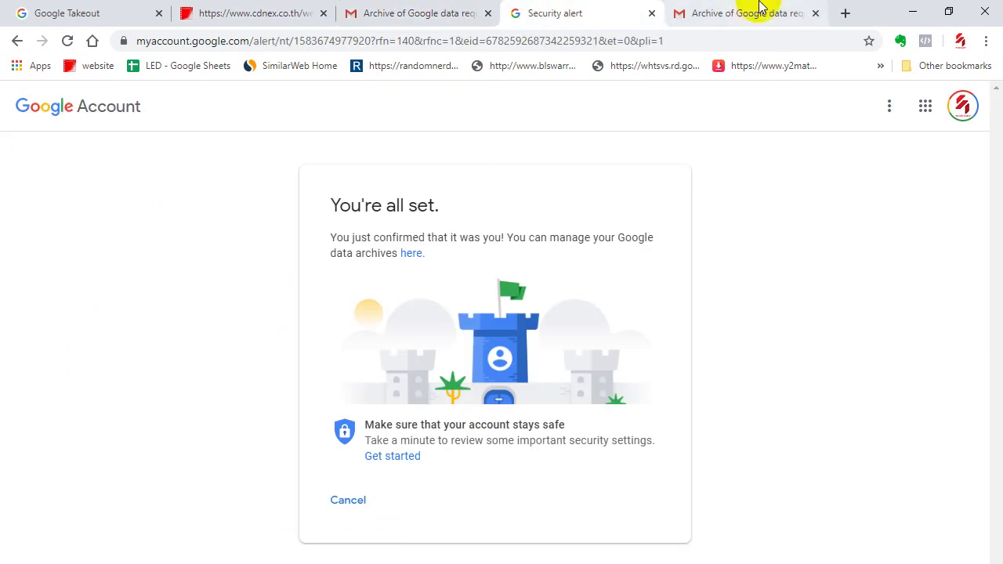
left_click(757, 11)
Switch to the browser window showing YouTube and try to open 192.168.1.33 in its first tab.
left_click(367, 544)
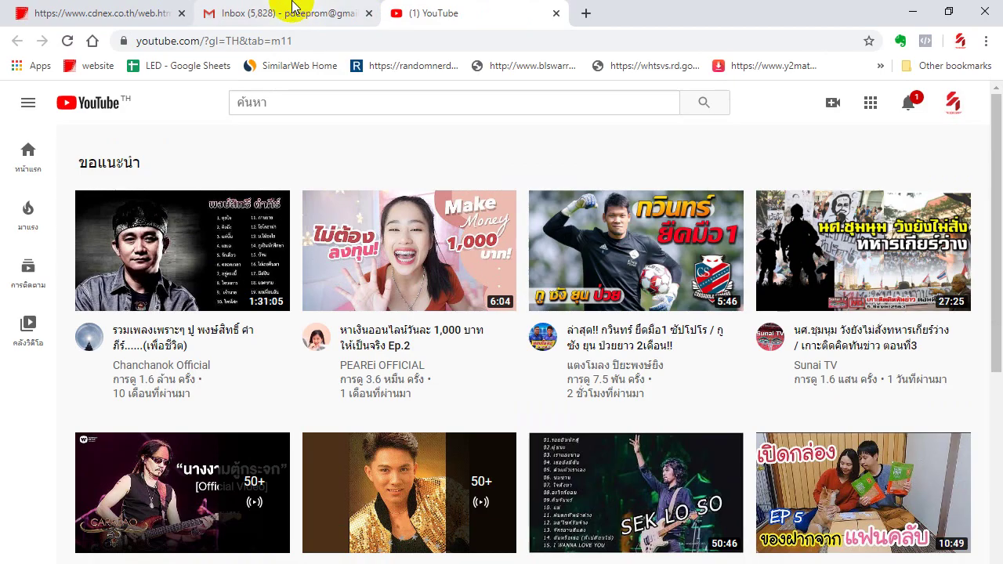
left_click(123, 16)
left_click(200, 40)
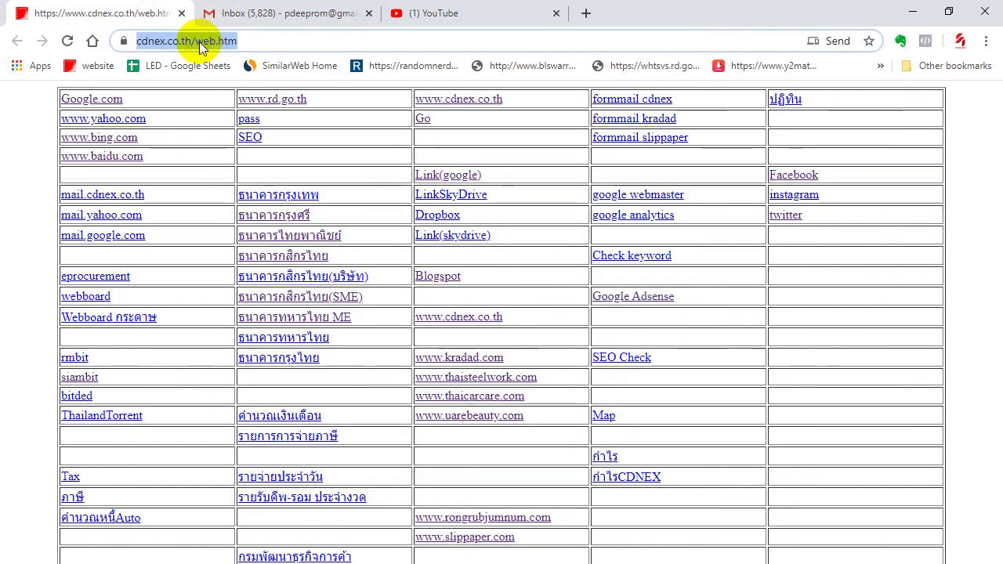
type("192")
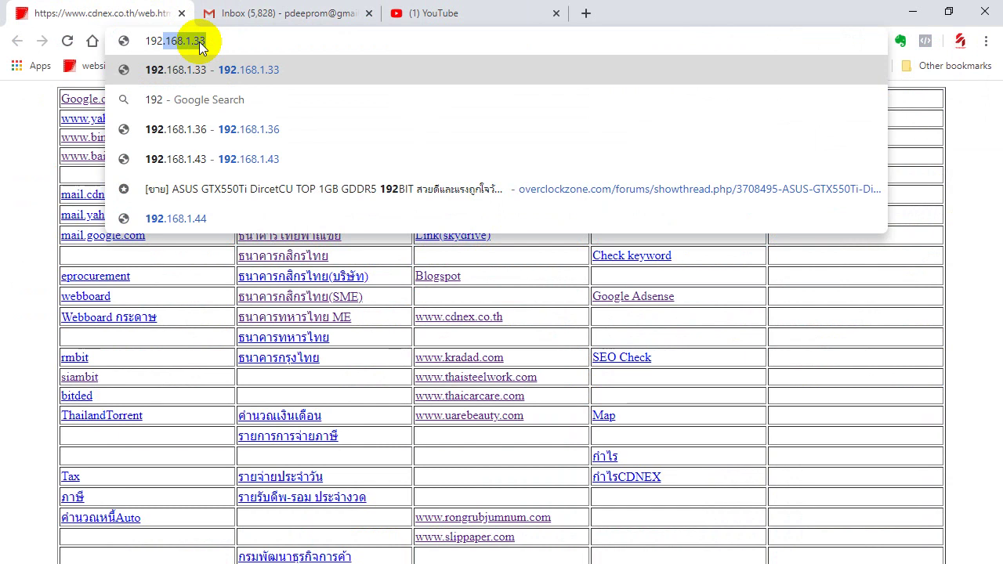
key("Return")
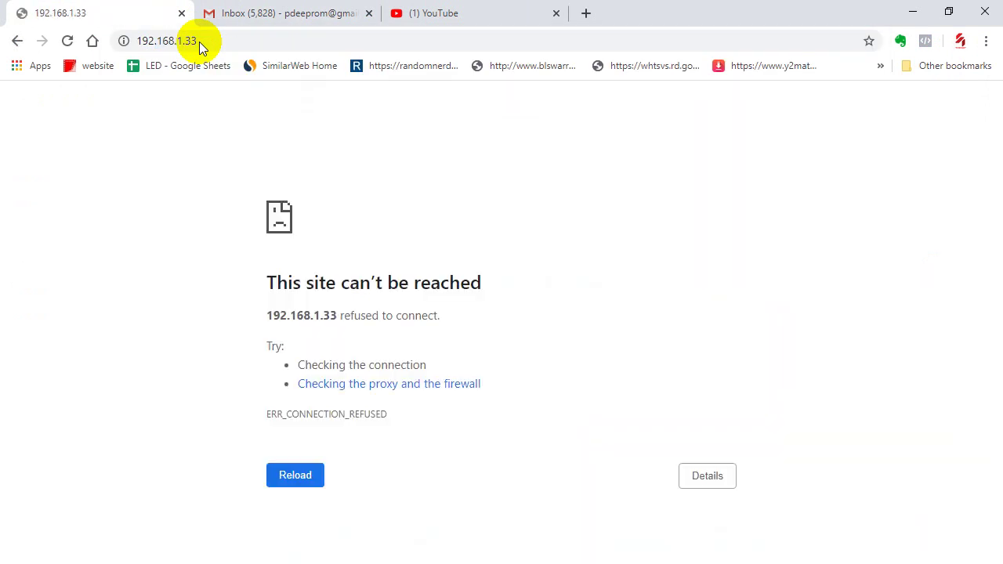
Change the last number of the address to 113 and load 192.168.1.113.
left_click(243, 34)
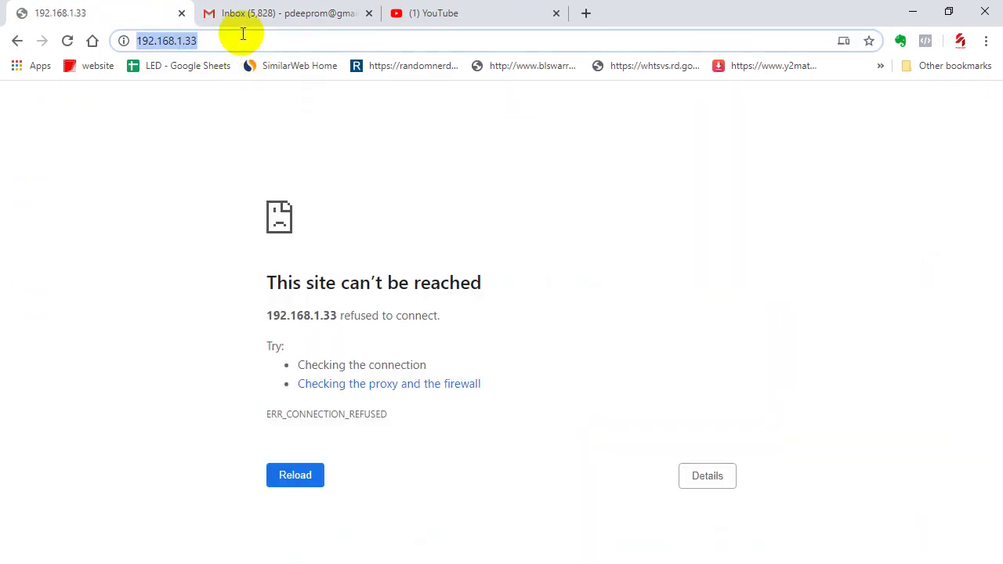
left_click(243, 34)
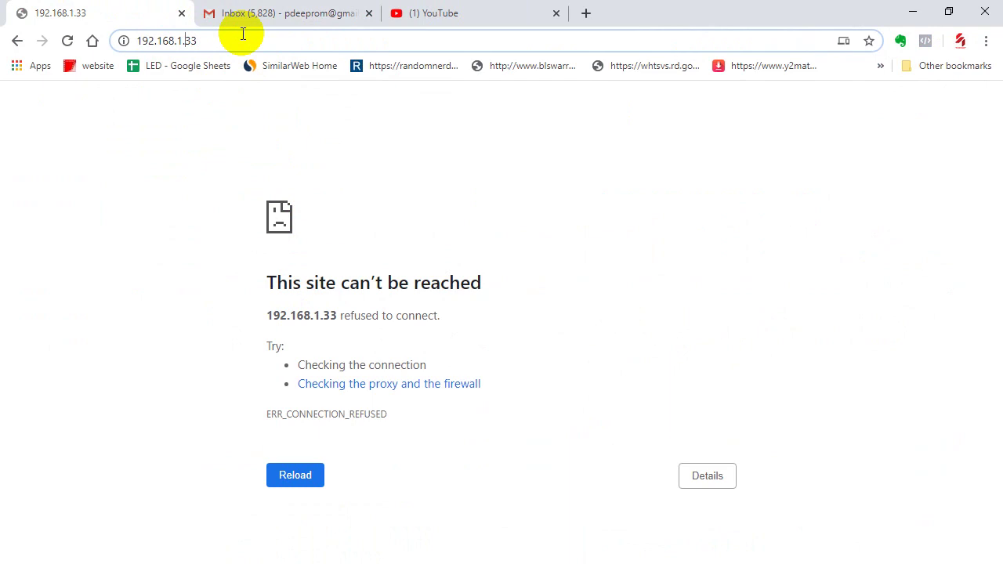
key("Delete")
key("Delete")
type("113")
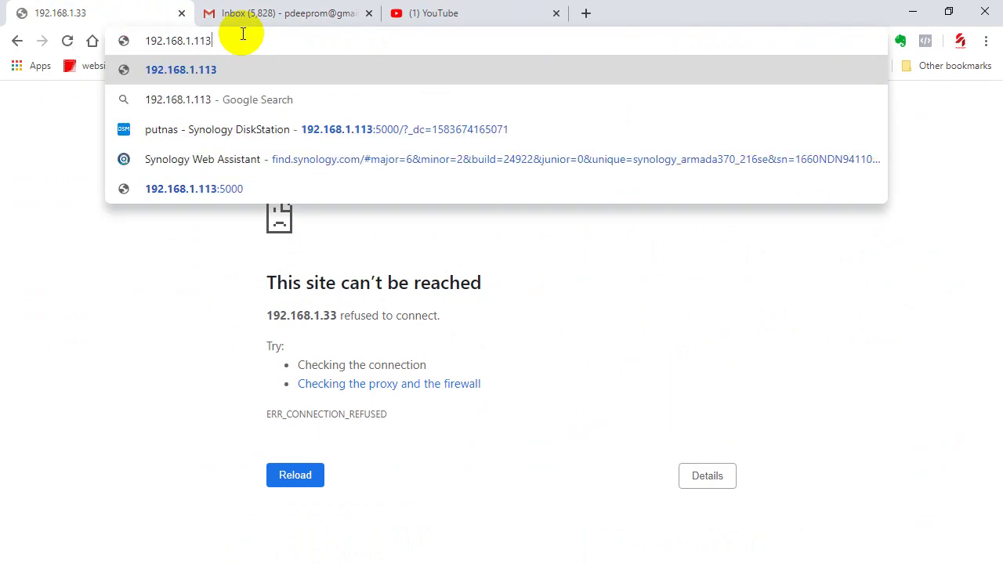
key("Return")
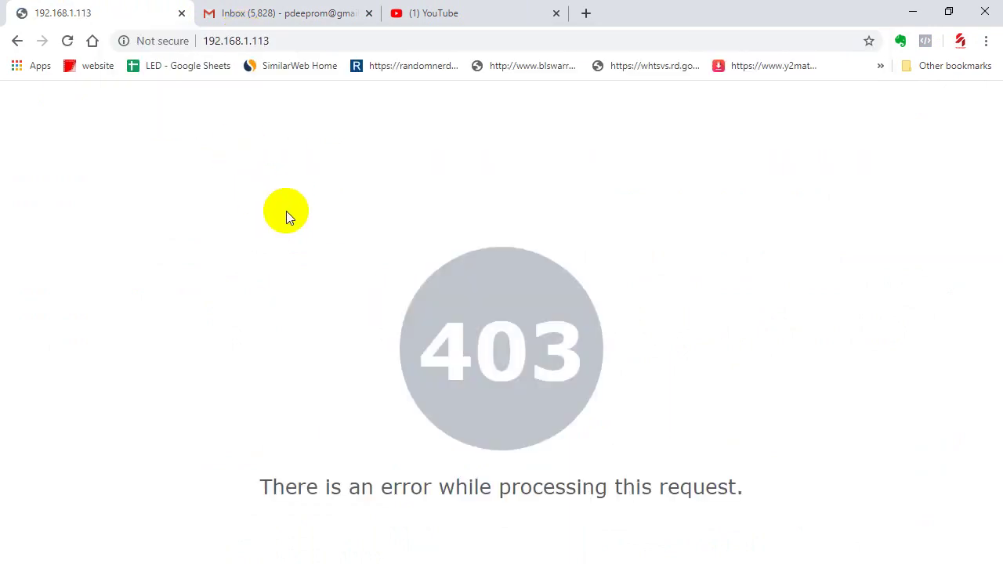
Open the suggested putnas Synology DiskStation page at 192.168.1.113:5000.
left_click(312, 43)
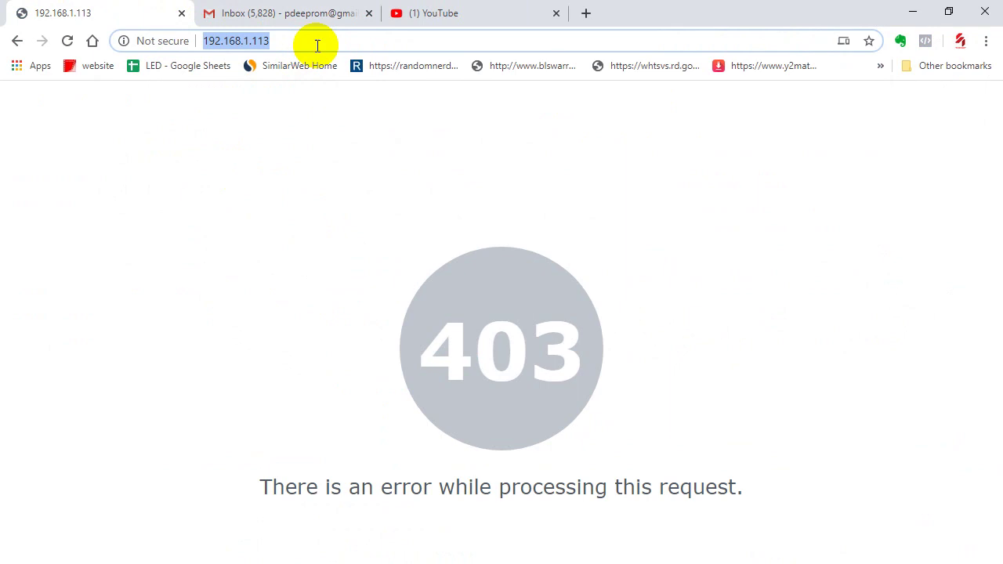
left_click(317, 39)
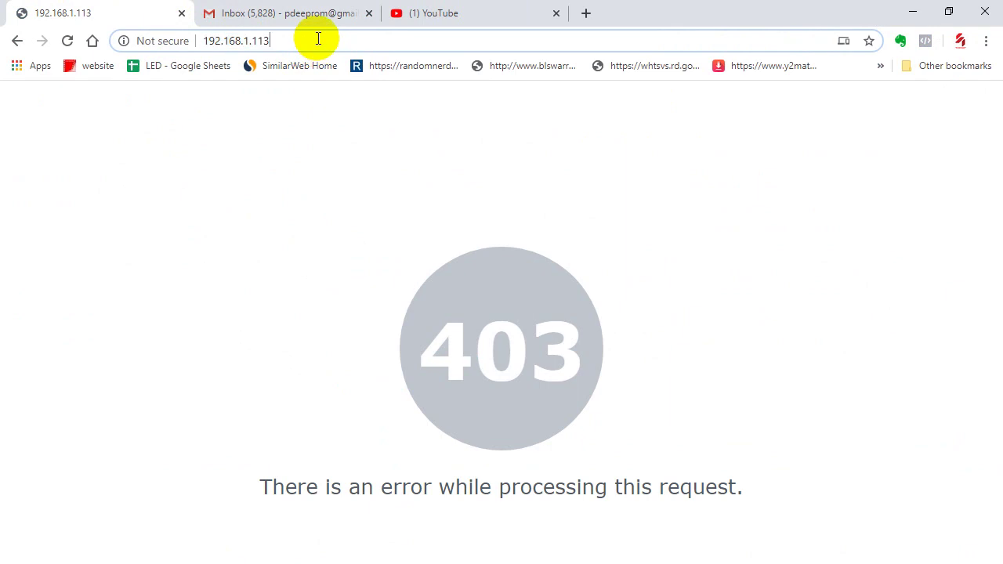
type(":")
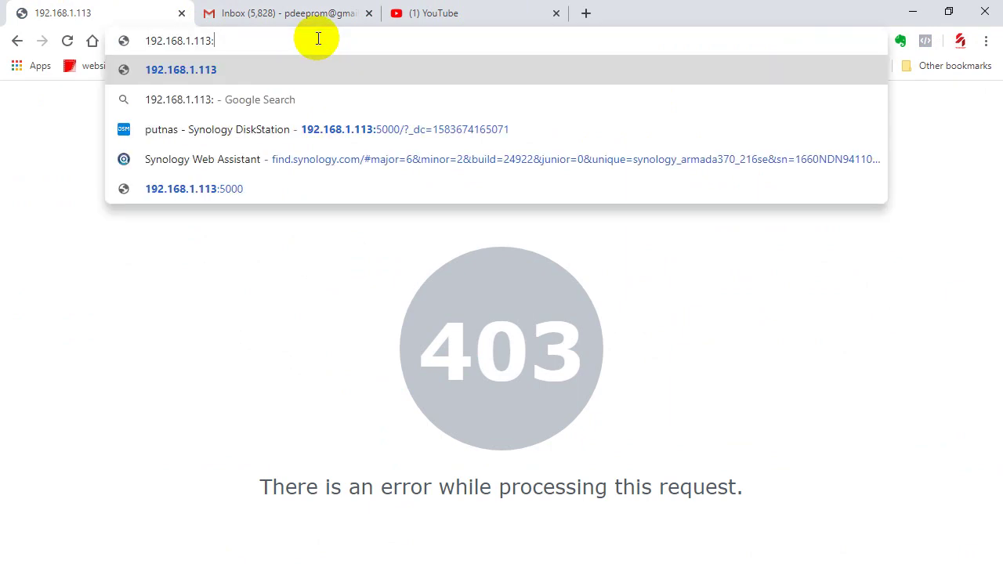
left_click(380, 118)
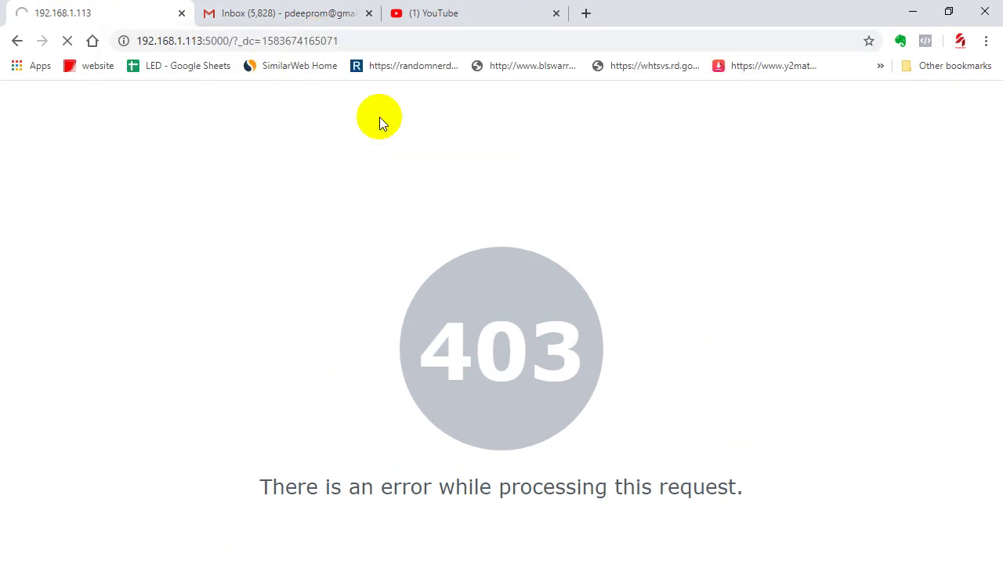